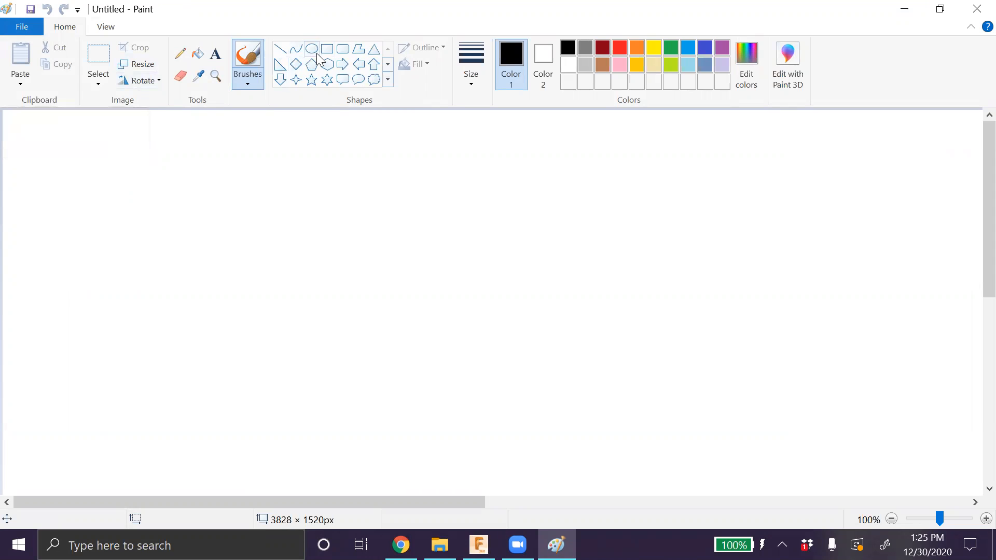
- Draw a rectangle about 276 × 231 px near the canvas's upper-left corner, with a freehand arrow pointing to the handwritten word "Cube"
mouse_move(46, 140)
left_mouse_down()
mouse_move(171, 261)
mouse_move(188, 260)
left_mouse_up()
left_click(180, 53)
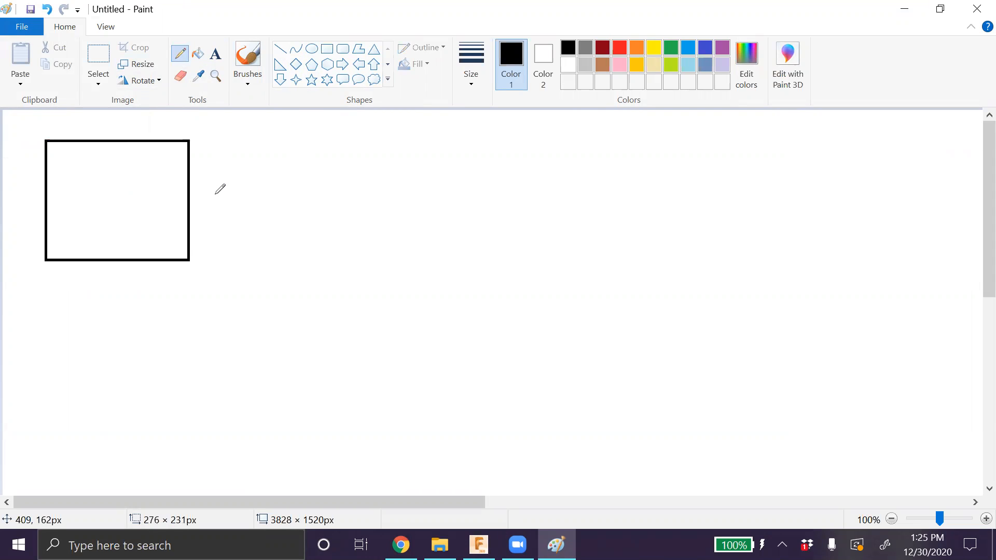
mouse_move(216, 193)
left_mouse_down()
mouse_move(274, 182)
mouse_move(283, 210)
left_mouse_up()
left_click_drag(306, 168, 334, 197)
mouse_move(358, 163)
left_mouse_down()
mouse_move(359, 198)
mouse_move(393, 185)
mouse_move(397, 200)
left_mouse_up()
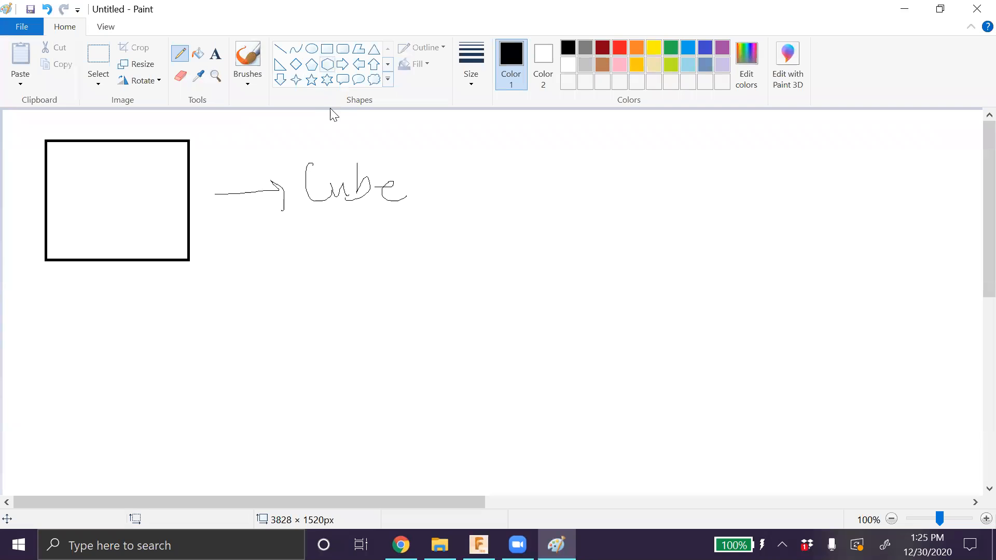
- Extend the handwritten note from "Cube" with arrows to "extrude" and the letter "E", plus a curved arrow leading down from "Cube"
mouse_move(420, 191)
left_mouse_down()
mouse_move(462, 190)
mouse_move(455, 206)
left_mouse_up()
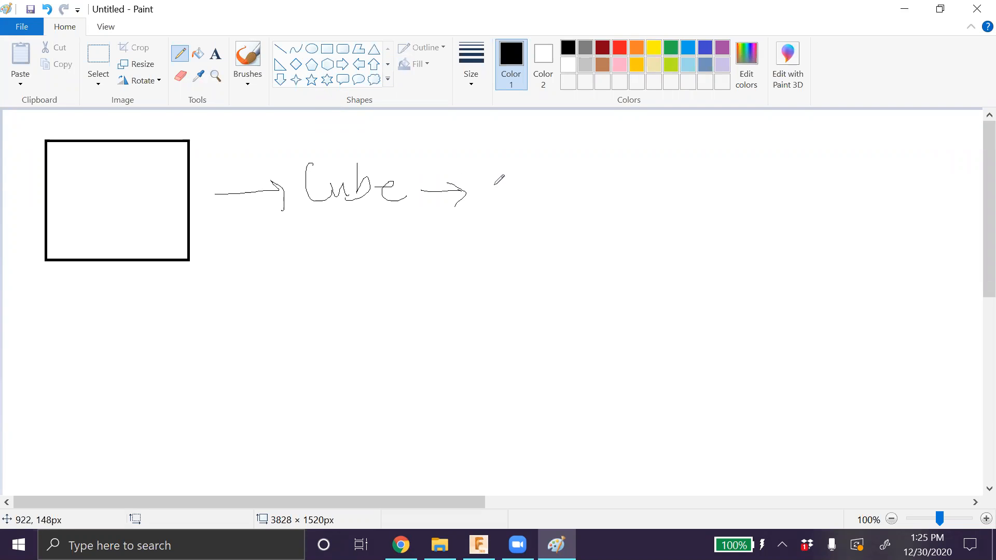
mouse_move(525, 174)
left_mouse_down()
mouse_move(525, 195)
mouse_move(552, 192)
left_mouse_up()
left_click_drag(547, 183, 537, 202)
left_click_drag(569, 167, 569, 186)
mouse_move(566, 178)
left_mouse_down()
mouse_move(622, 169)
mouse_move(624, 190)
left_mouse_up()
mouse_move(636, 182)
left_mouse_down()
mouse_move(651, 192)
mouse_move(715, 184)
mouse_move(704, 202)
left_mouse_up()
left_click_drag(760, 165, 786, 165)
mouse_move(762, 167)
left_mouse_down()
mouse_move(779, 191)
mouse_move(790, 182)
left_mouse_up()
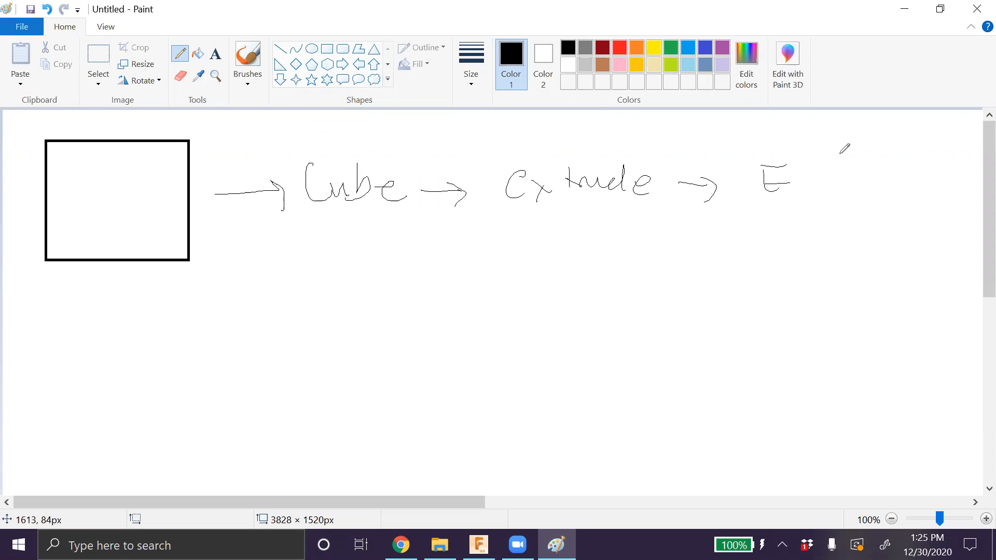
left_click_drag(328, 212, 402, 311)
left_click_drag(390, 284, 400, 311)
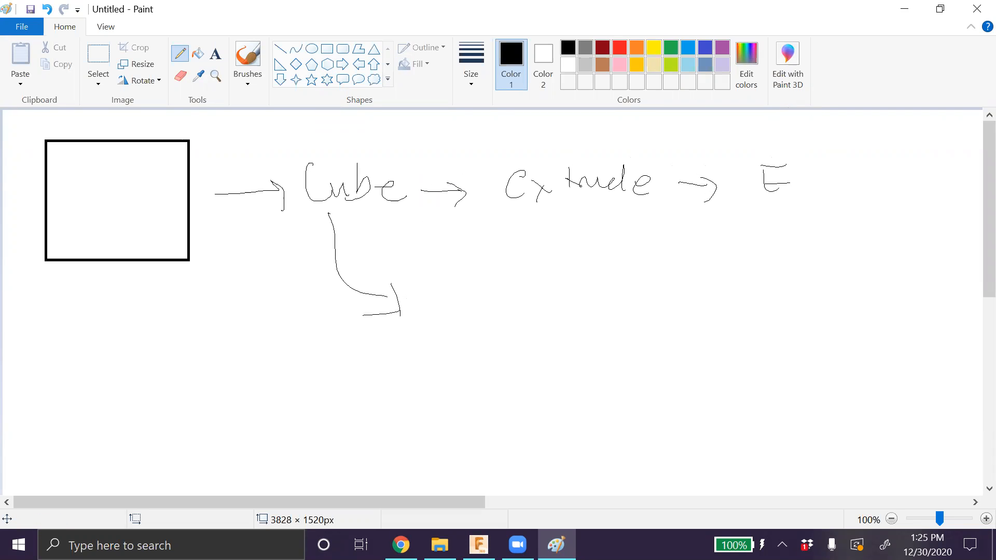
- Switch to Fusion 360 and start a new sketch on the horizontal origin plane, seen from the top
left_click(478, 545)
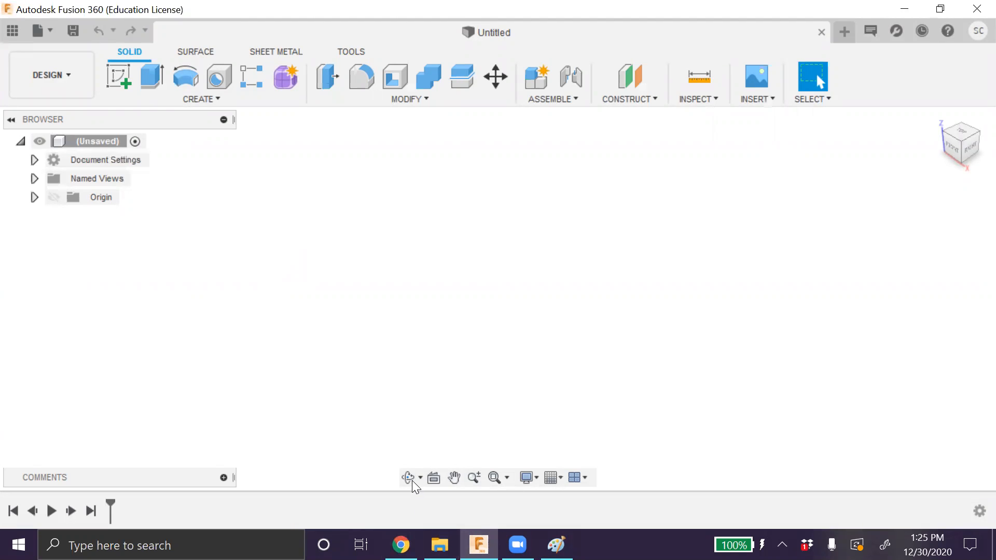
left_click(181, 101)
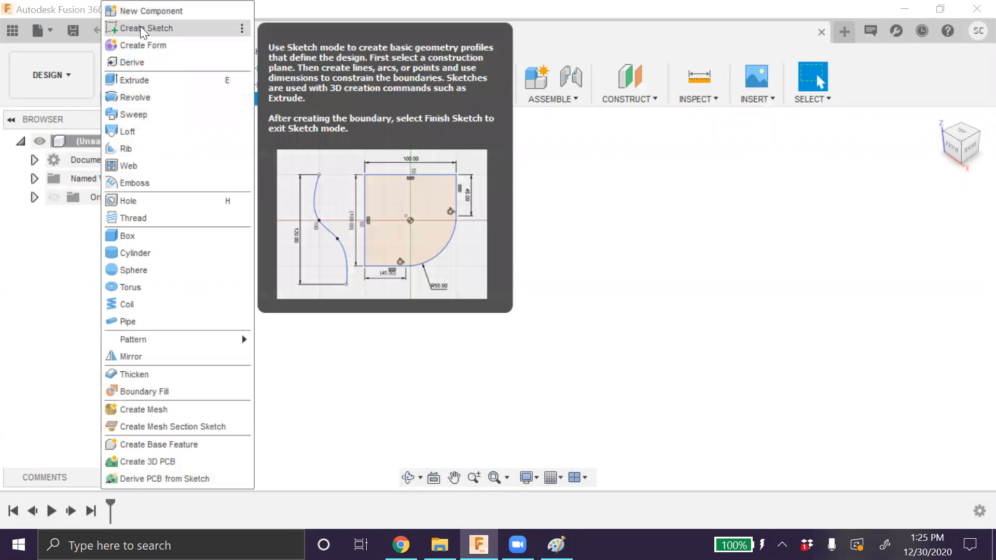
left_click(145, 28)
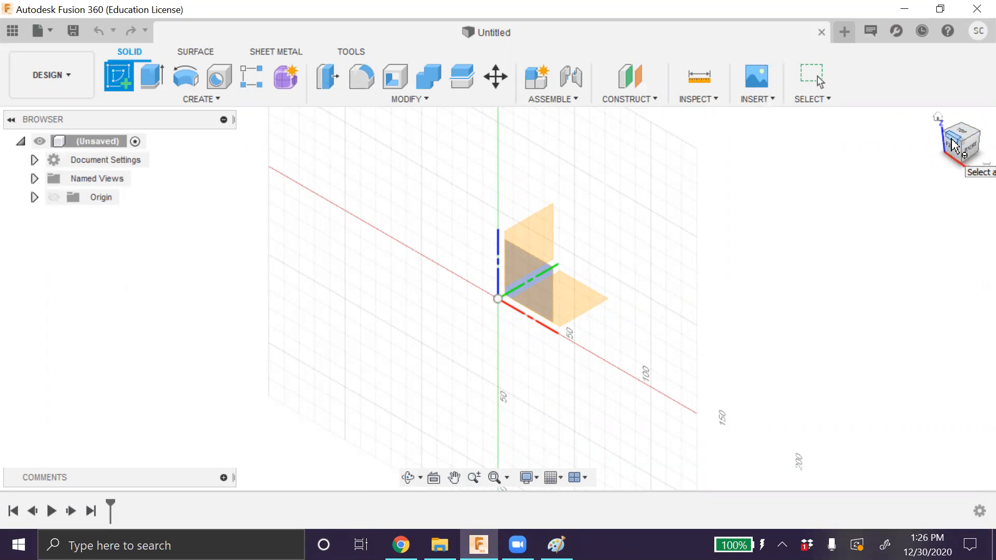
left_click(954, 144)
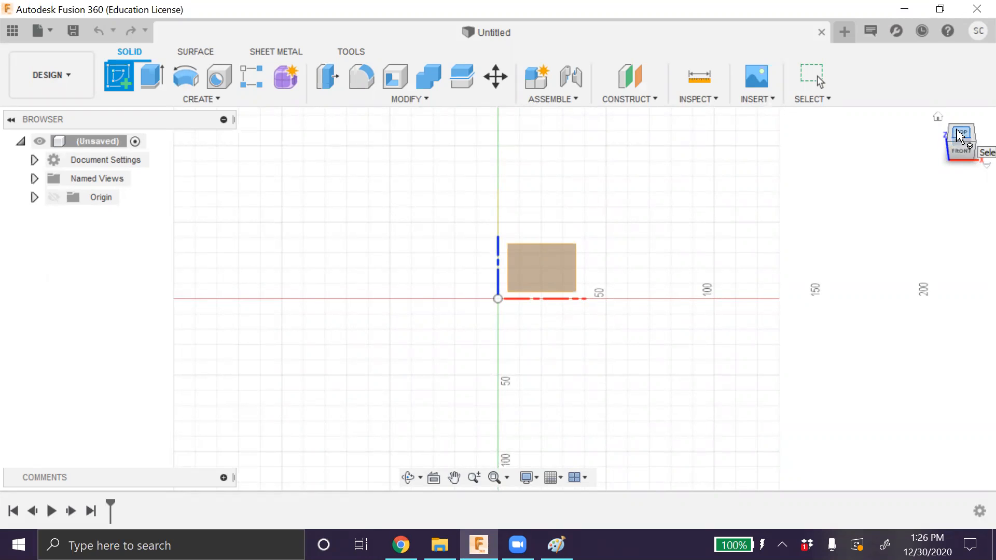
left_click(938, 117)
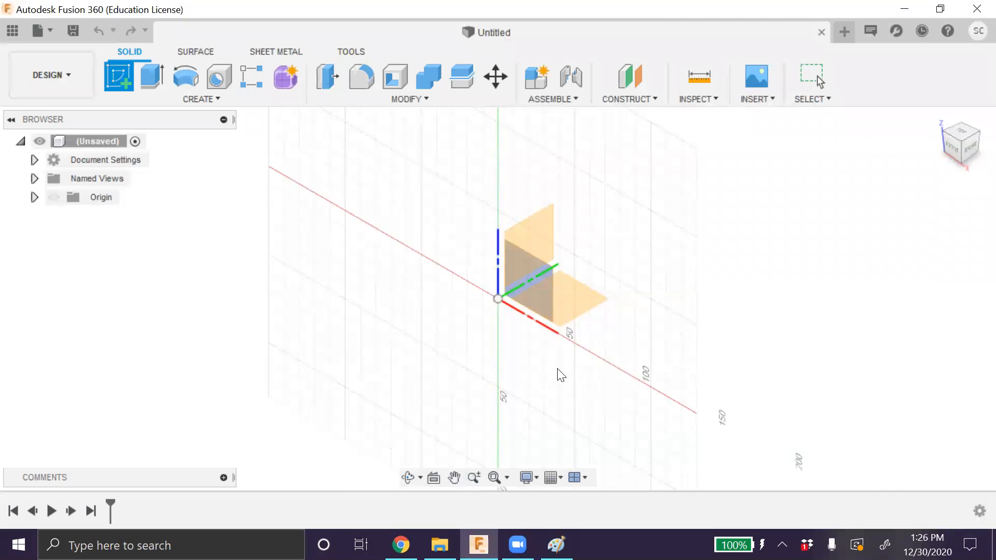
left_click(963, 137)
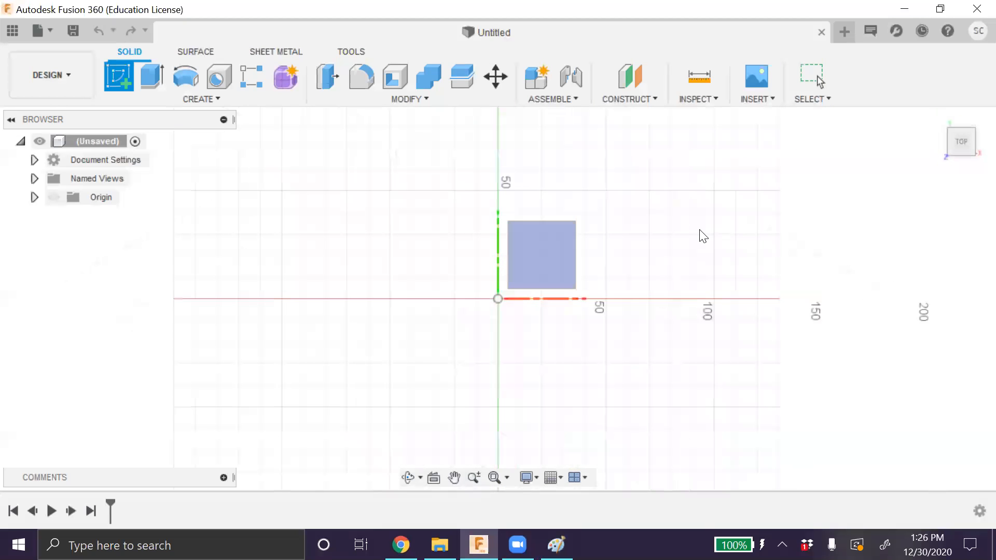
left_click(578, 260)
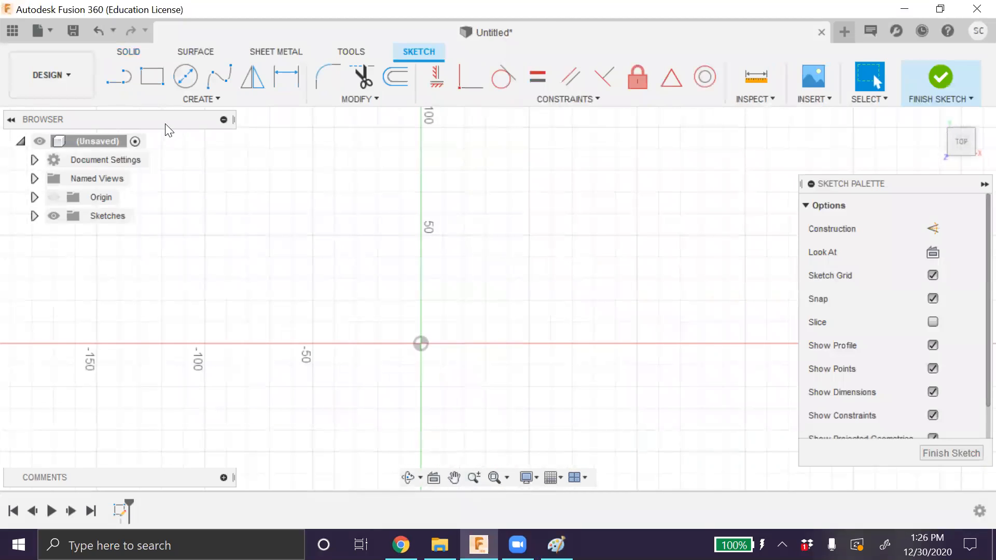
- Sketch a 2-point rectangle about 72 × 43 mm with its first corner on the origin, extending right and below the horizontal axis
left_click(154, 99)
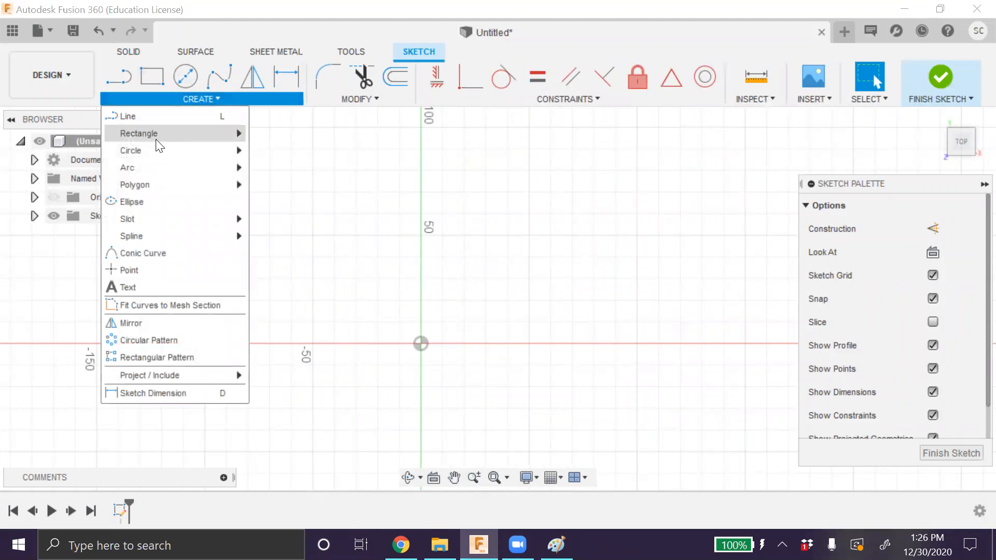
mouse_move(157, 140)
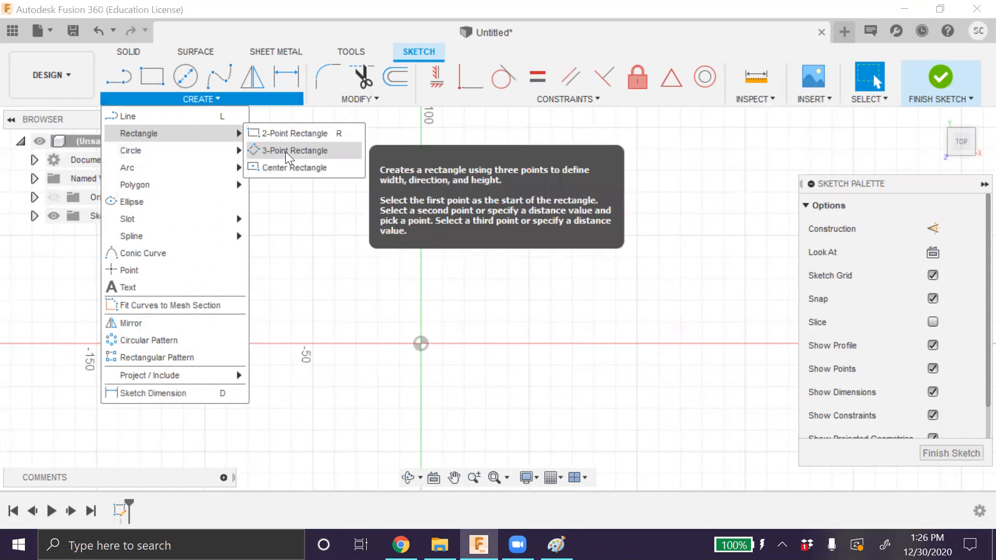
left_click(292, 134)
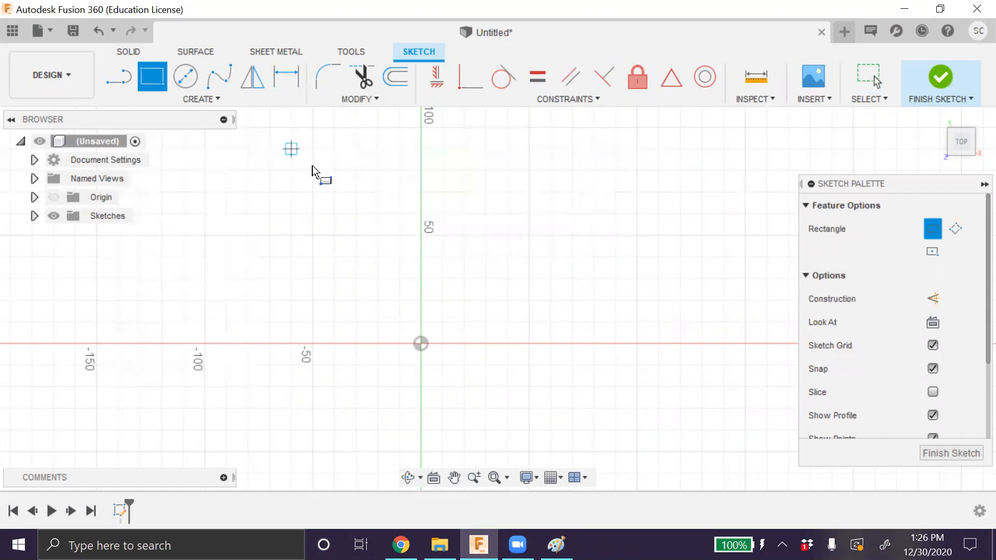
left_click(421, 343)
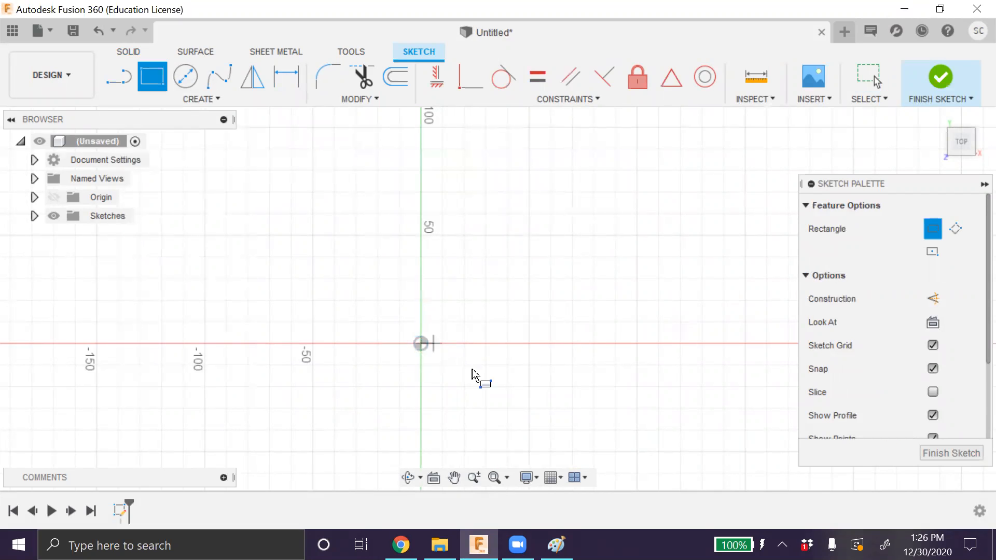
left_click(577, 437)
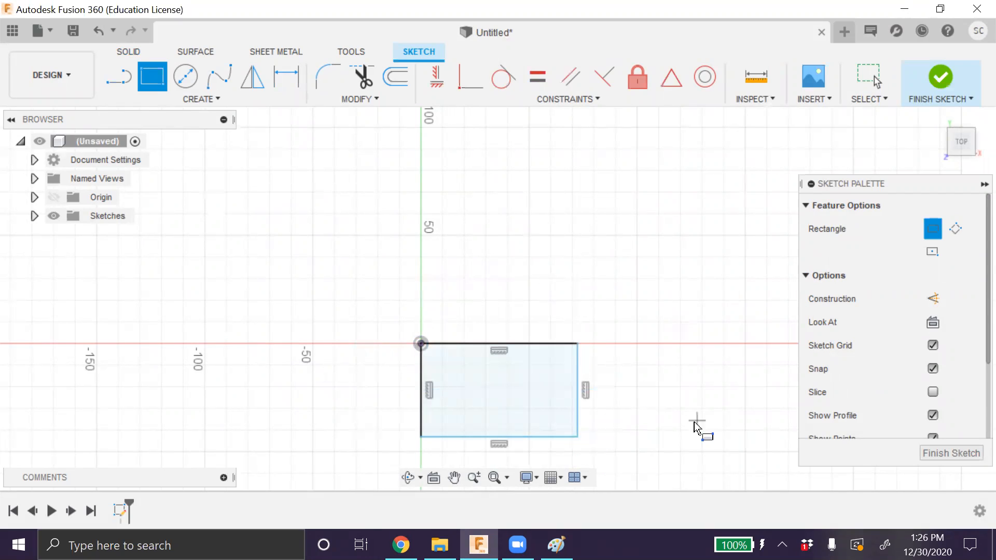
left_click(155, 102)
mouse_move(160, 133)
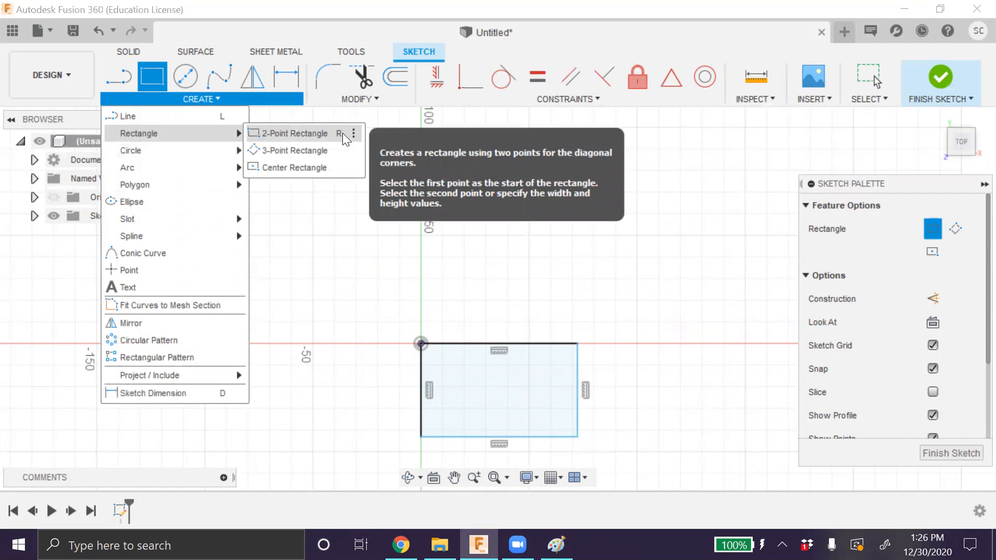
left_click(484, 326)
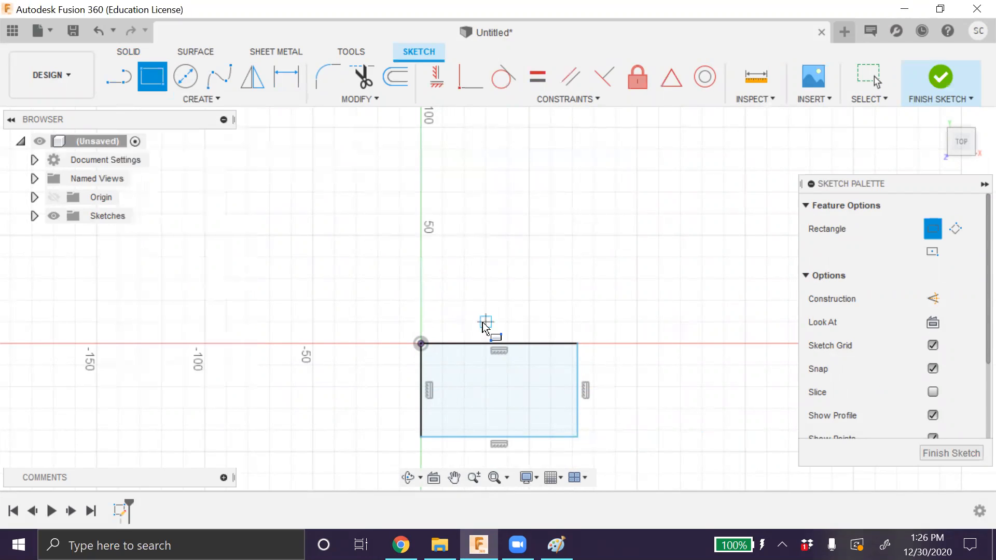
left_click(328, 206)
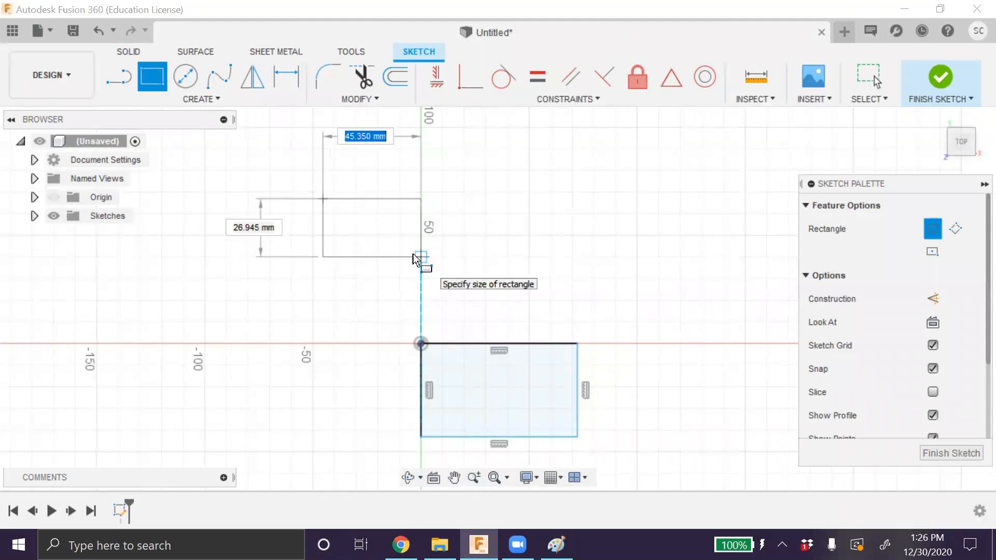
key("Escape")
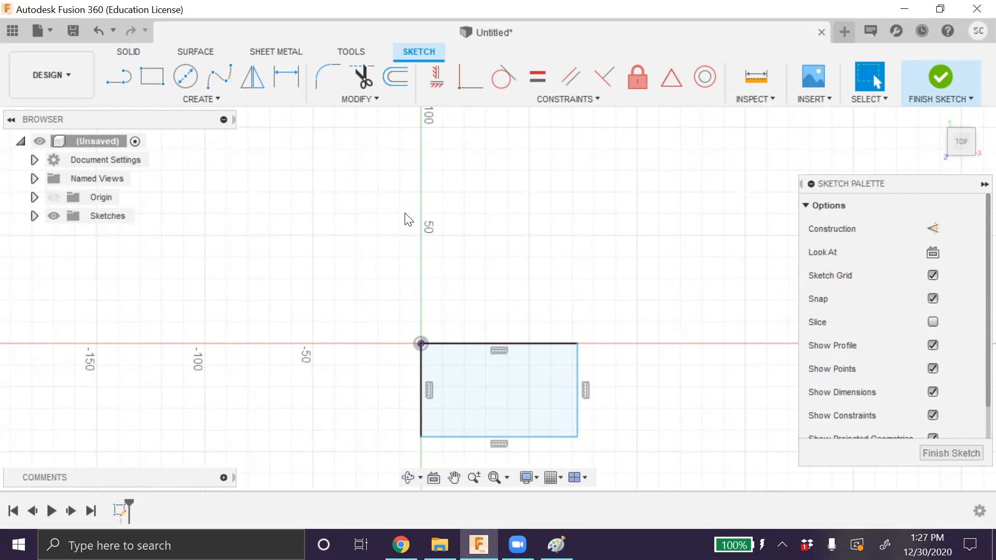
key("l")
left_click(375, 216)
key("Escape")
key("c")
left_click(501, 187)
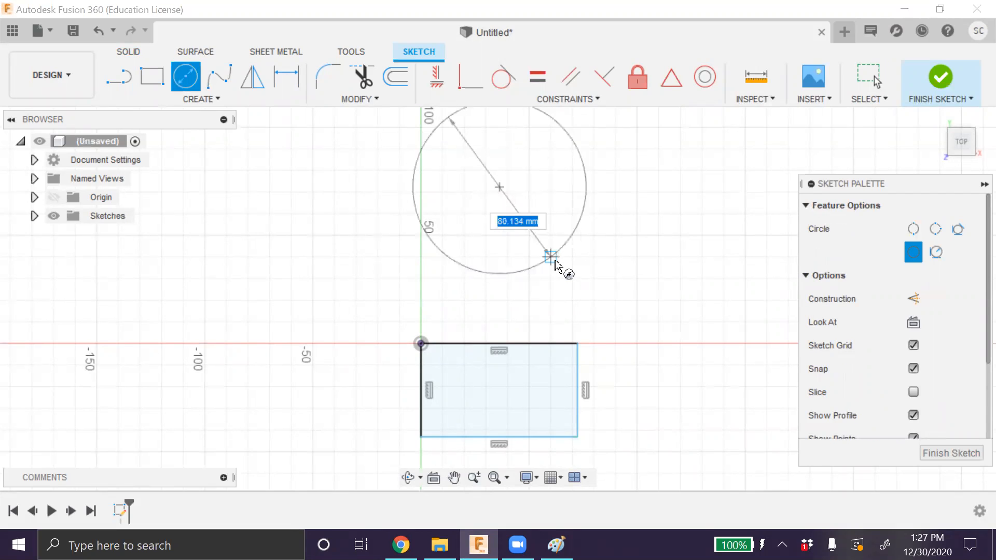
key("Escape")
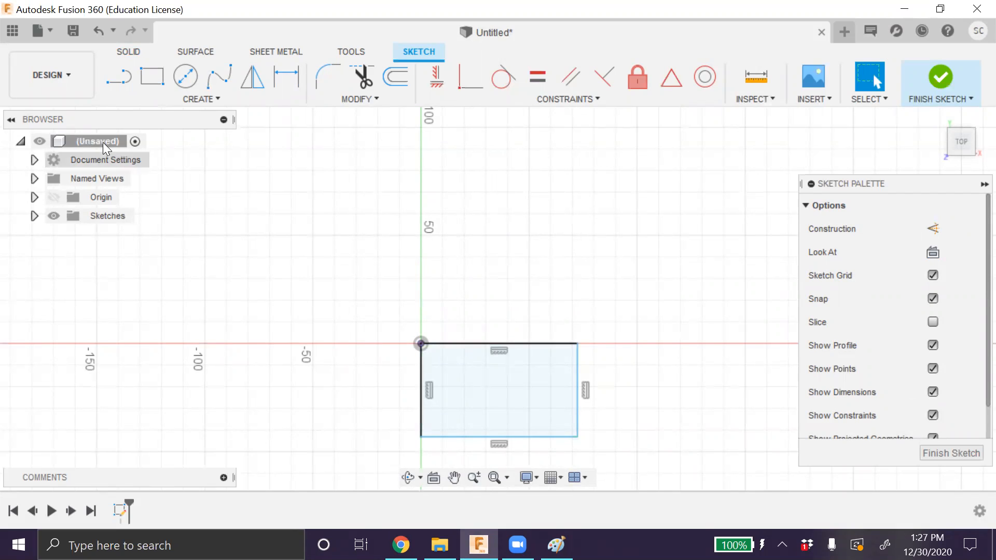
- Dimension the rectangle's upper horizontal edge to 50 mm with Sketch Dimension
left_click(162, 101)
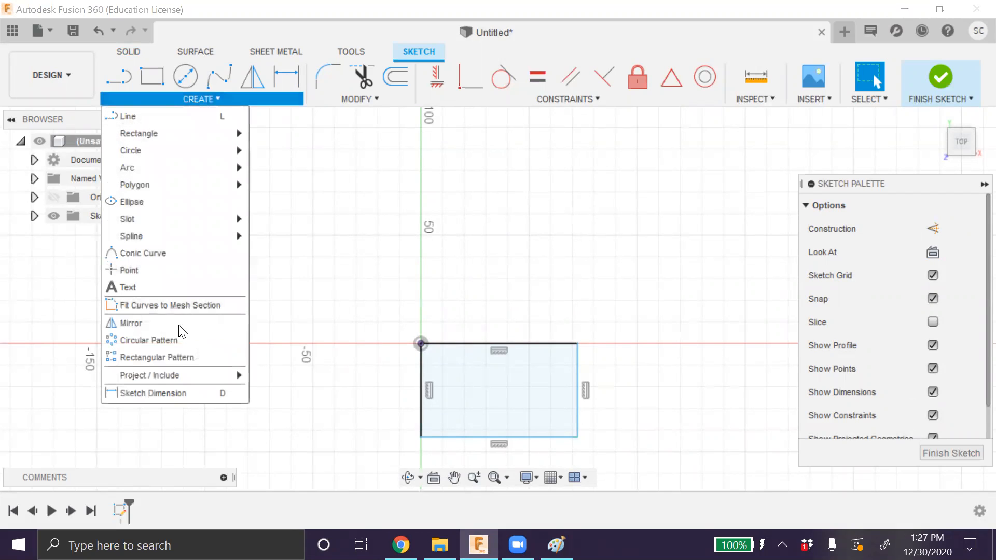
left_click(180, 388)
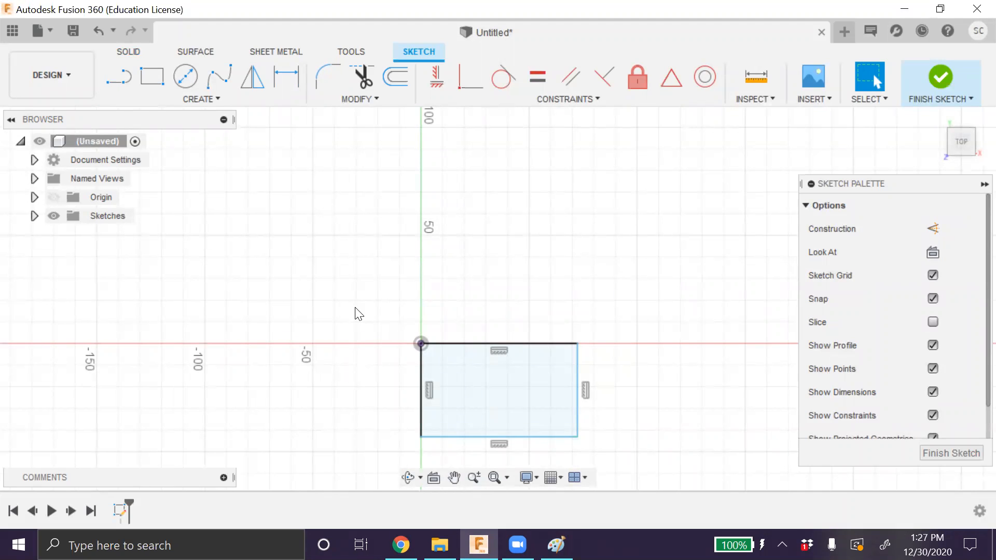
left_click(424, 344)
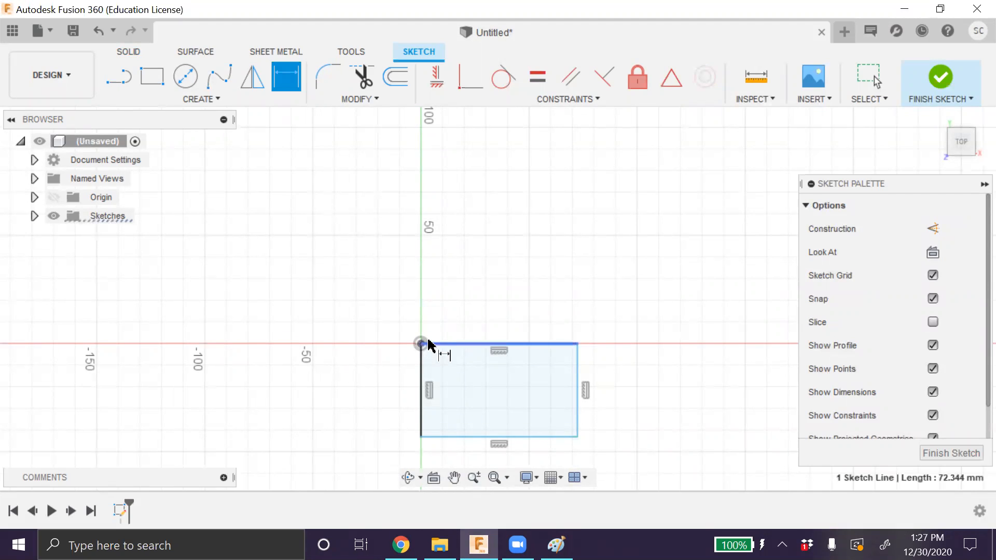
left_click(418, 285)
type("50")
key("Return")
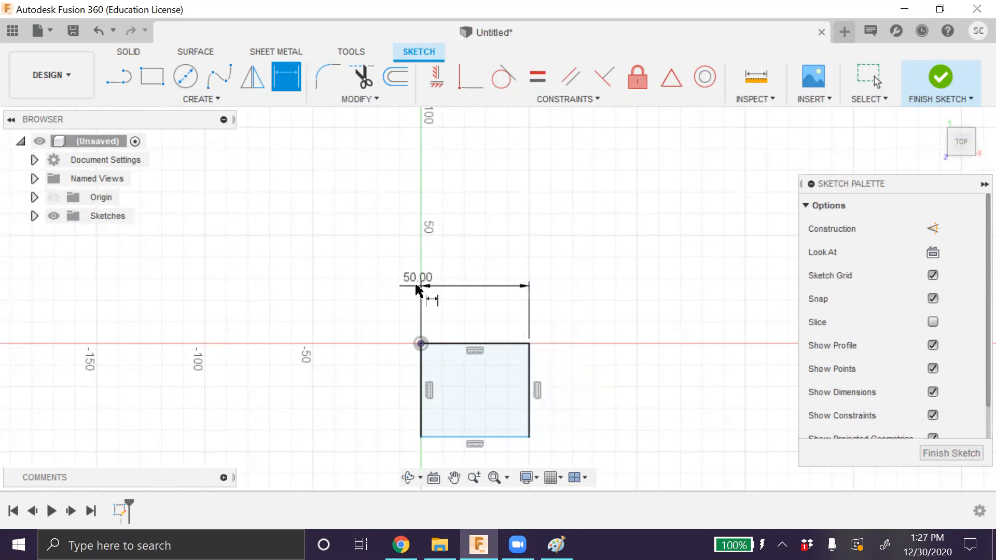
- Dimension the rectangle's right vertical edge to 50 mm, making the profile square
left_click(528, 386)
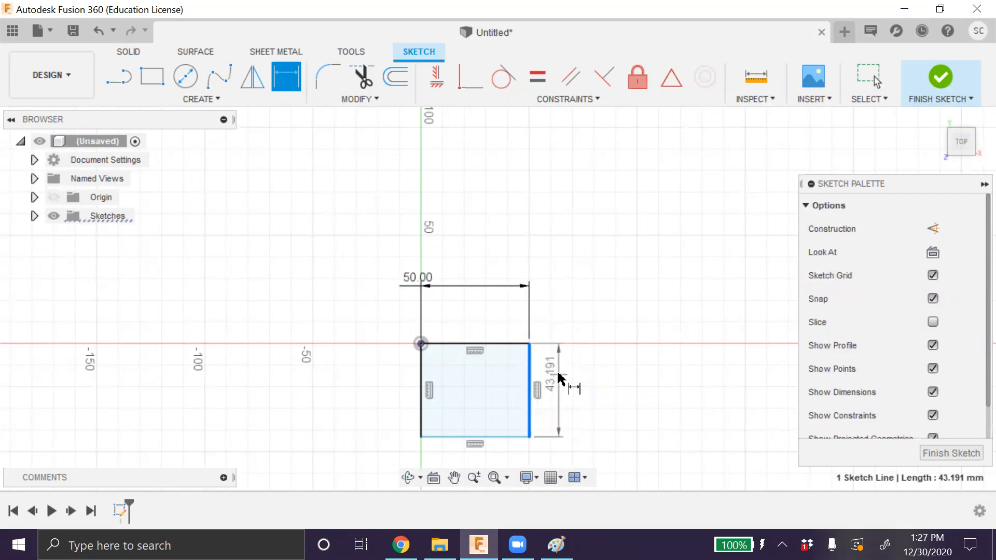
left_click(560, 374)
type("50")
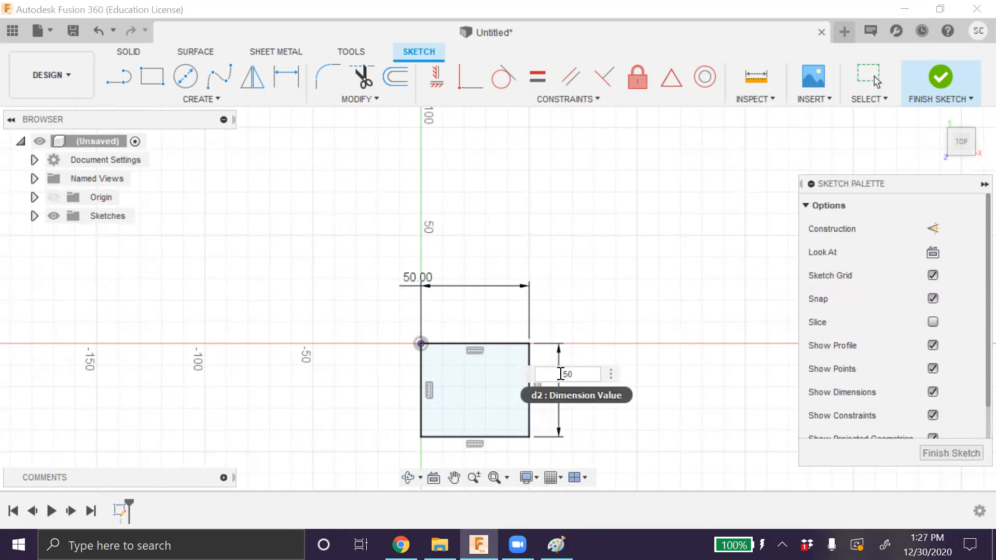
key("Return")
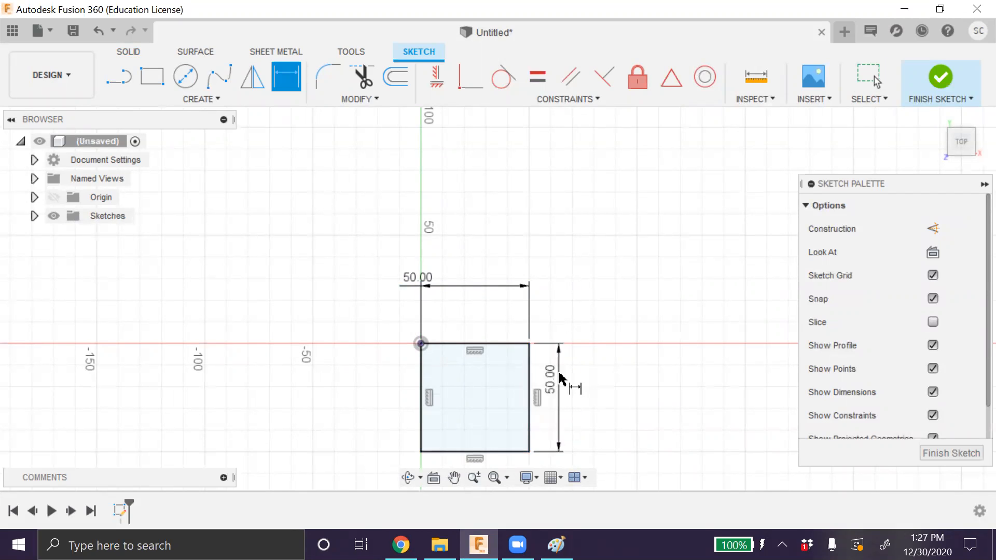
left_click(492, 484)
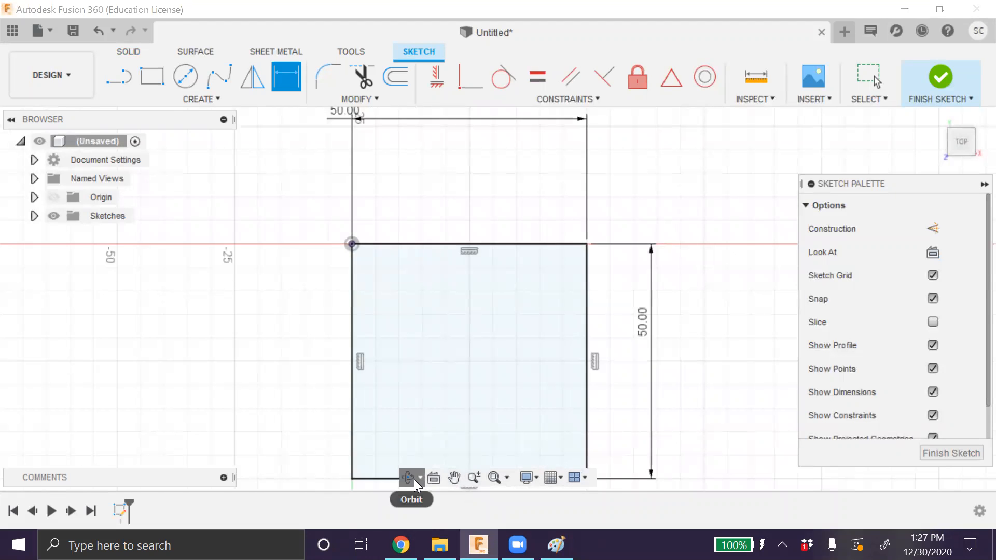
left_click(408, 477)
mouse_move(329, 418)
left_mouse_down()
mouse_move(342, 371)
mouse_move(317, 414)
left_mouse_up()
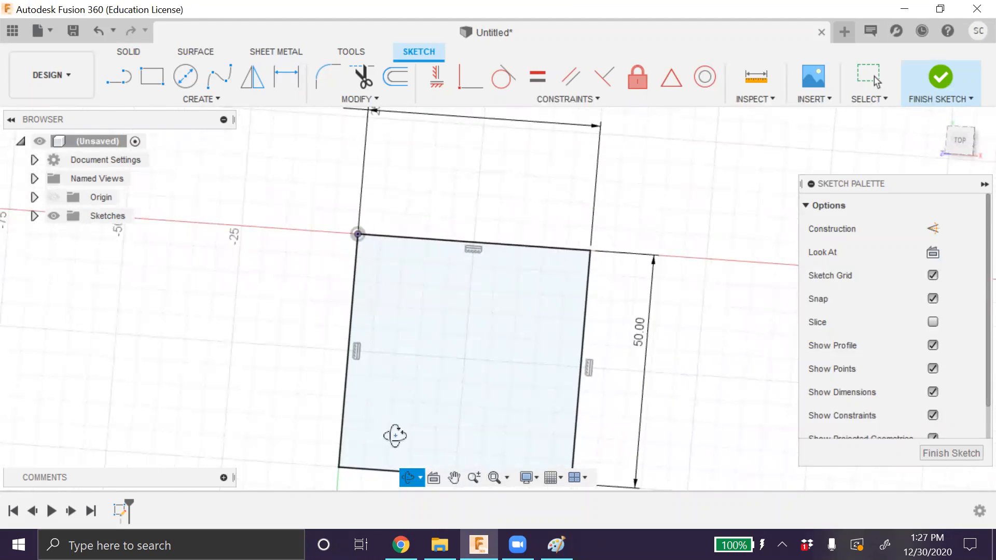
left_click(421, 481)
left_click(421, 481)
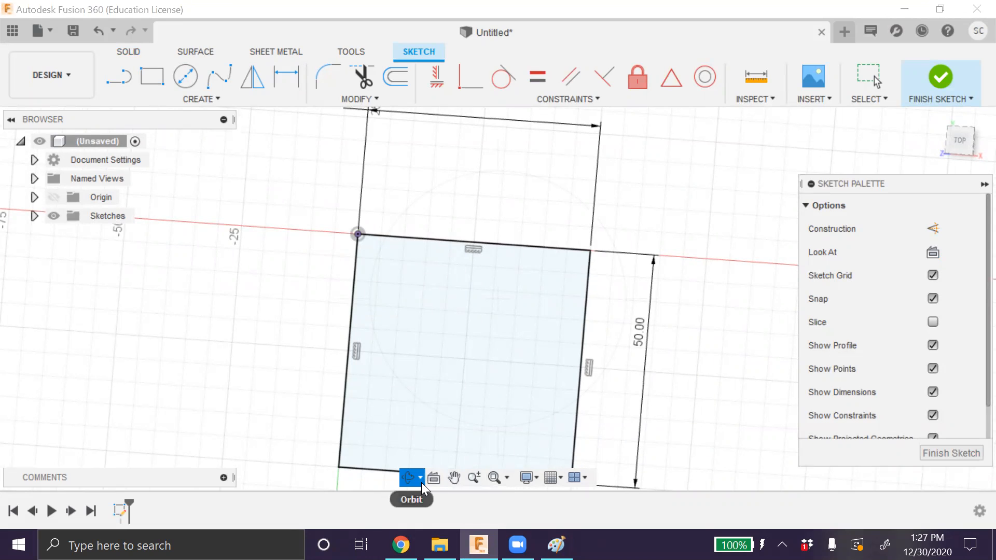
left_click(493, 483)
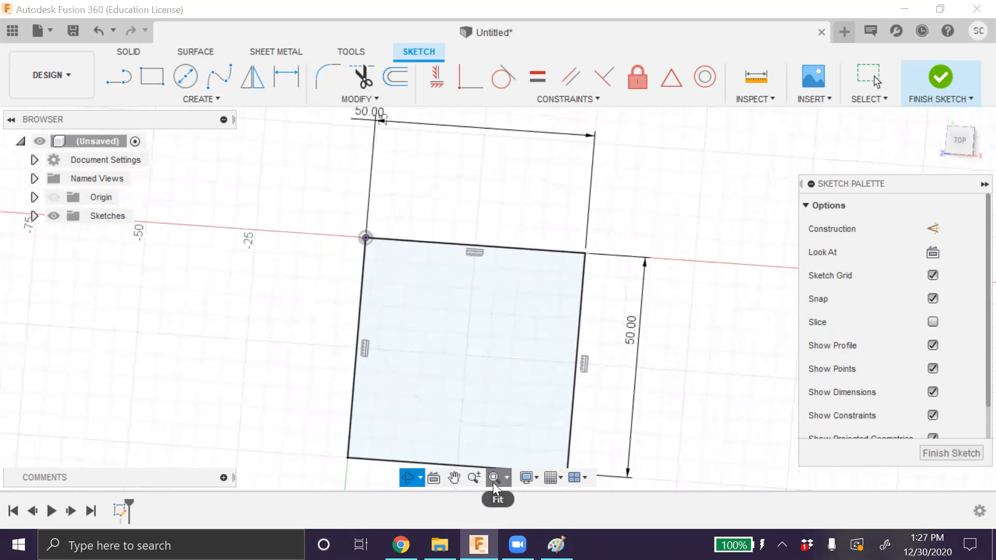
left_click(961, 146)
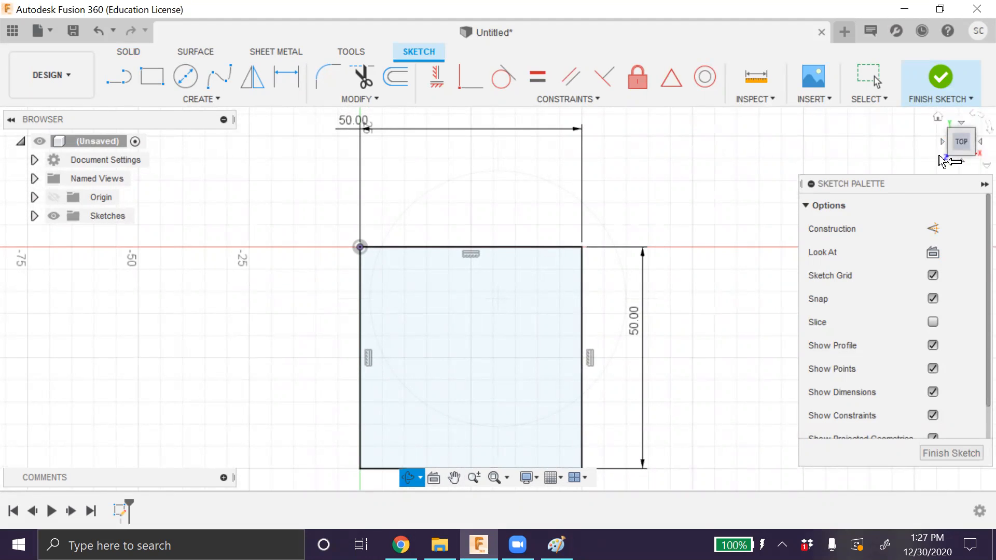
- Display the square sketch in multiple views and return to a single view seen from the top
left_click(575, 478)
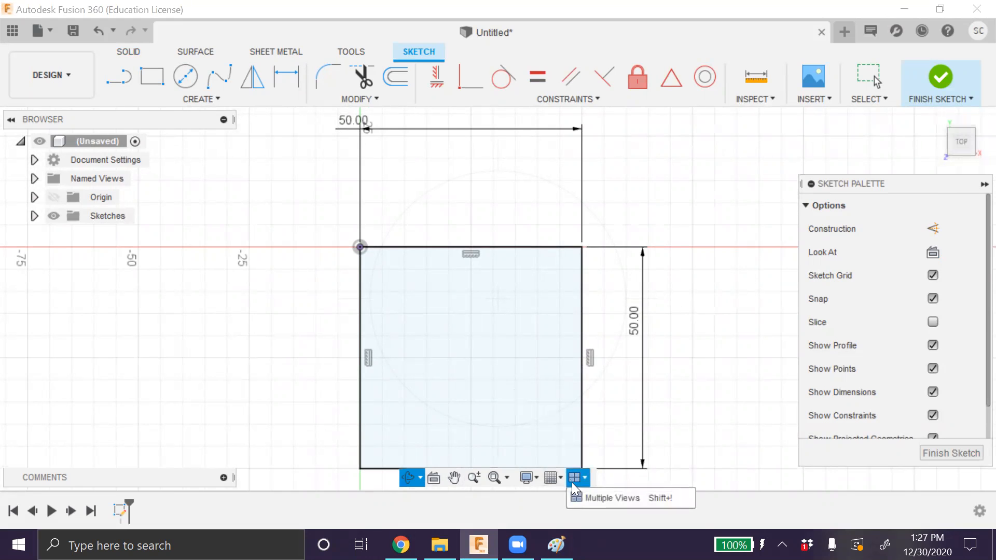
left_click(585, 498)
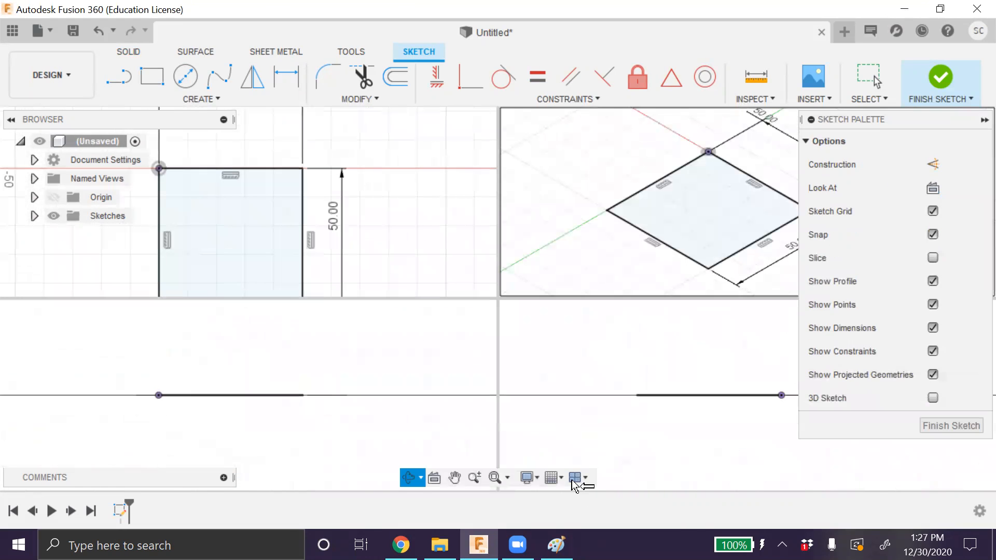
left_click(583, 476)
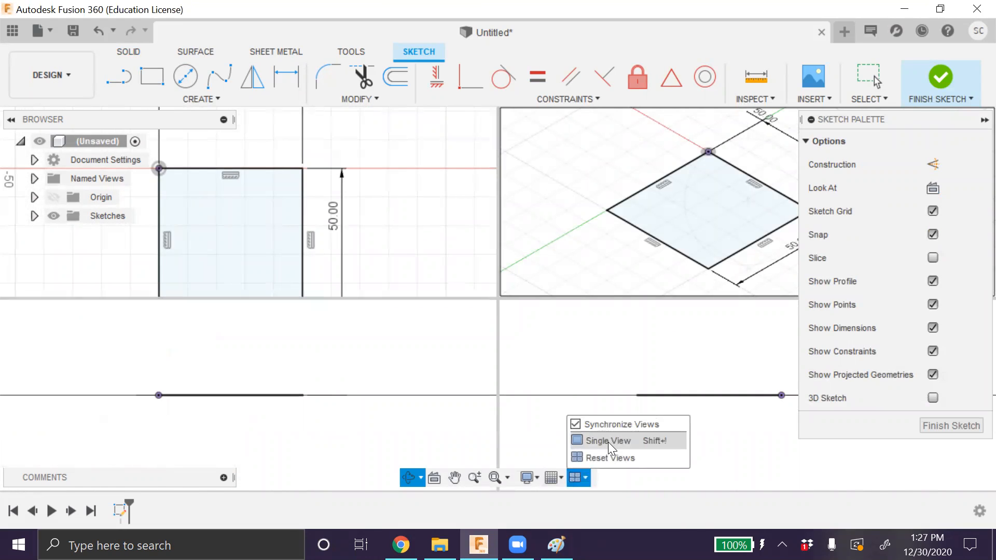
left_click(596, 440)
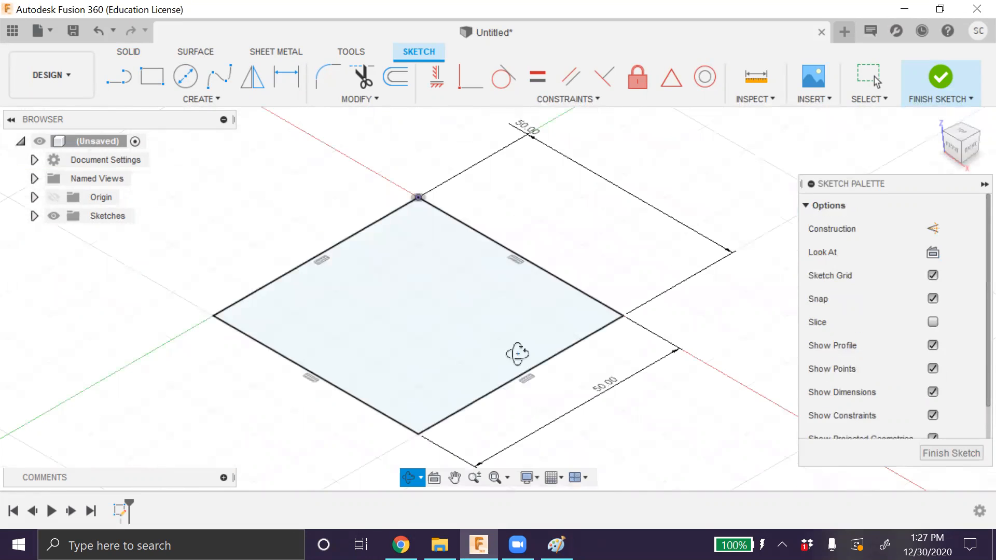
left_click(961, 131)
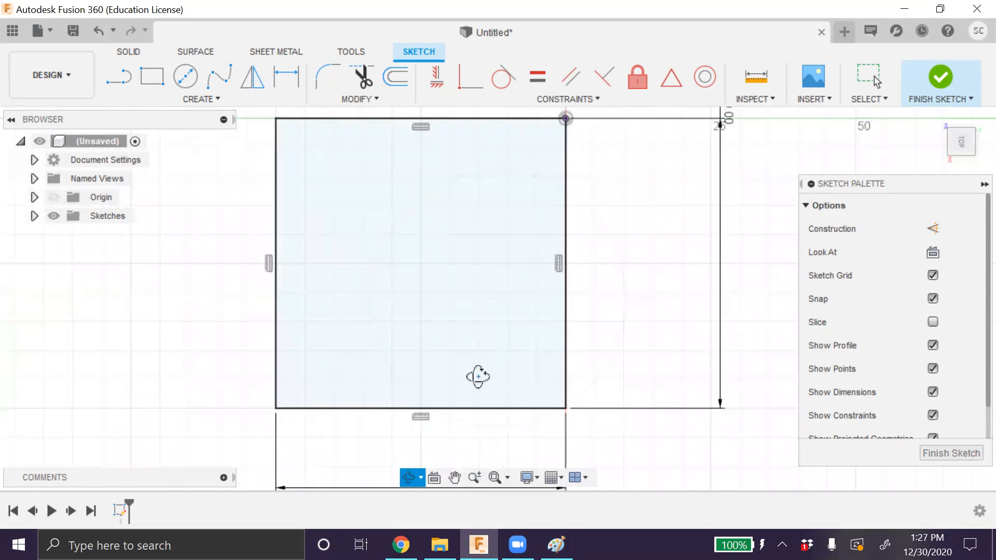
- Finish the sketch of the 50 mm square
left_click(530, 478)
left_click(532, 478)
left_click(940, 454)
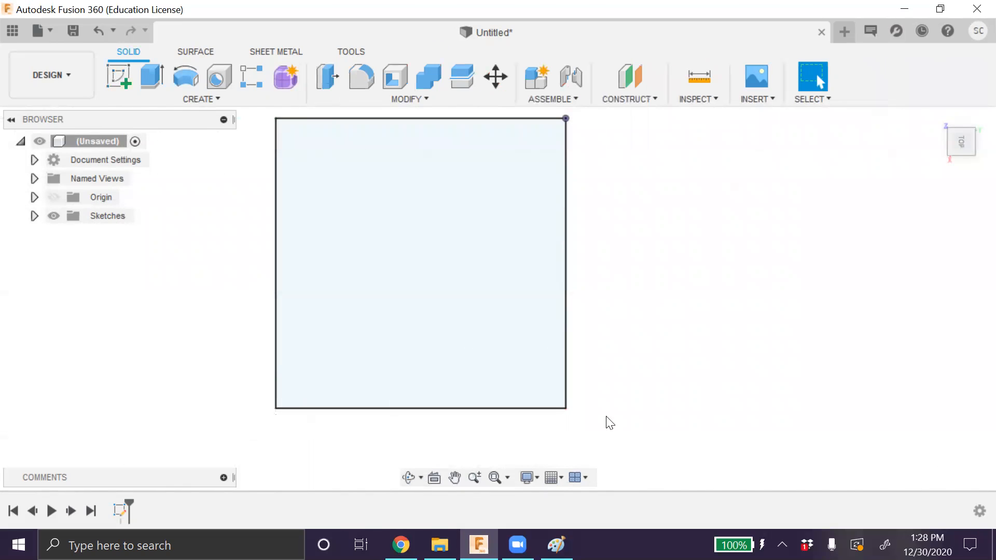
left_click(181, 105)
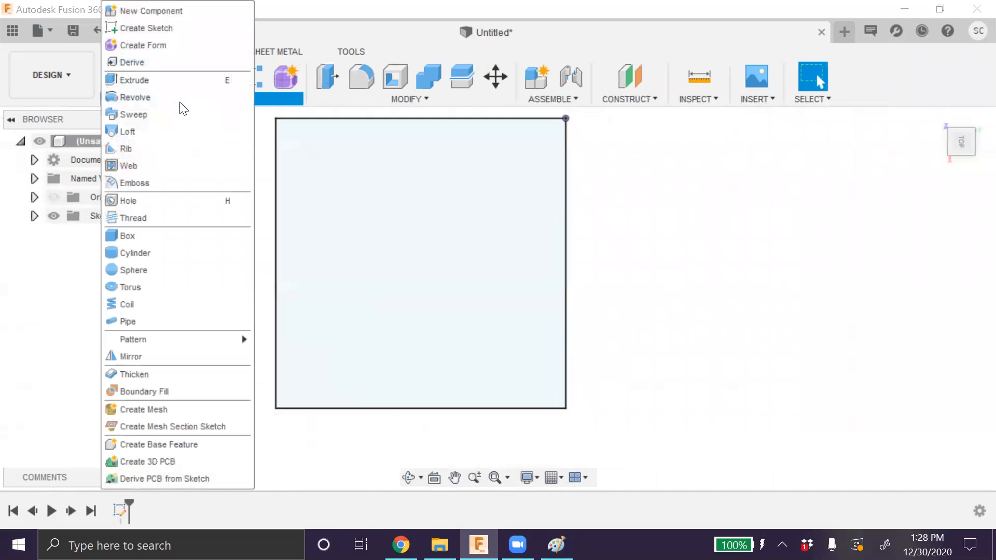
left_click(738, 178)
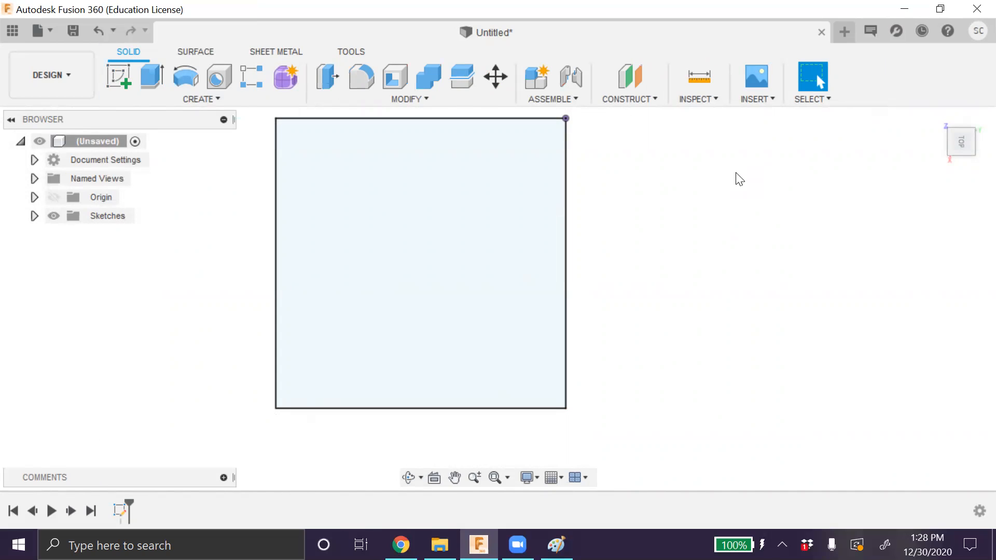
left_click(242, 99)
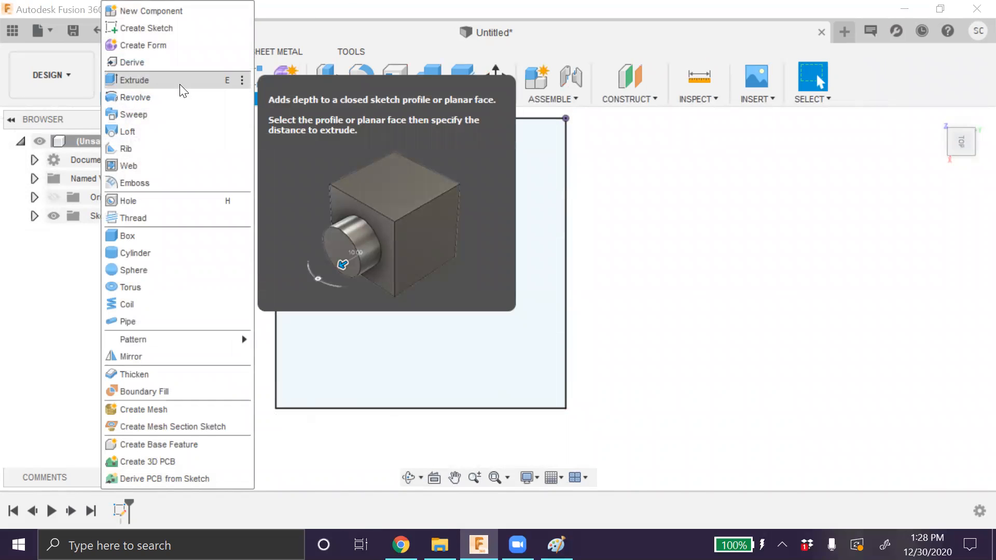
left_click(782, 307)
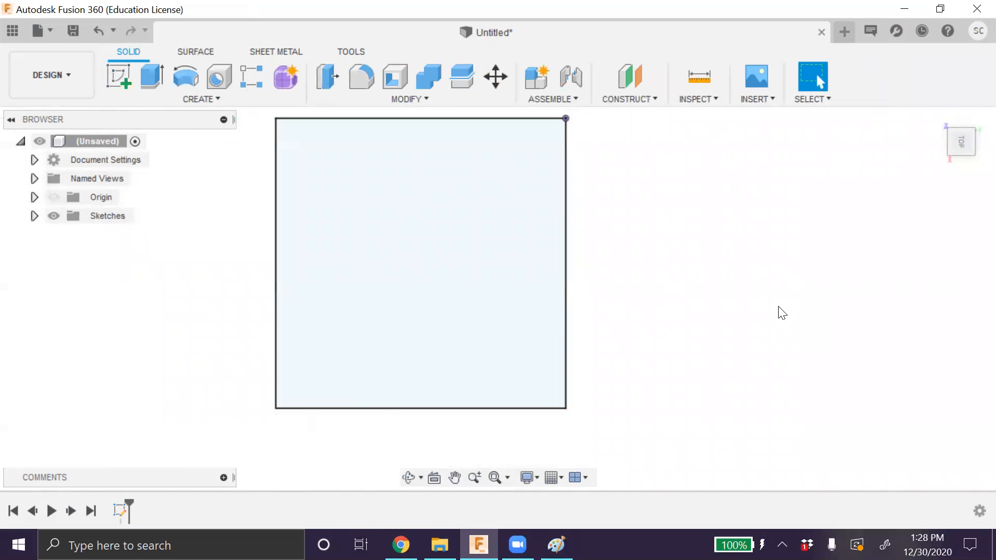
- Start Extrude on the square profile and try the Two Sides direction, starting from the profile plane
key("e")
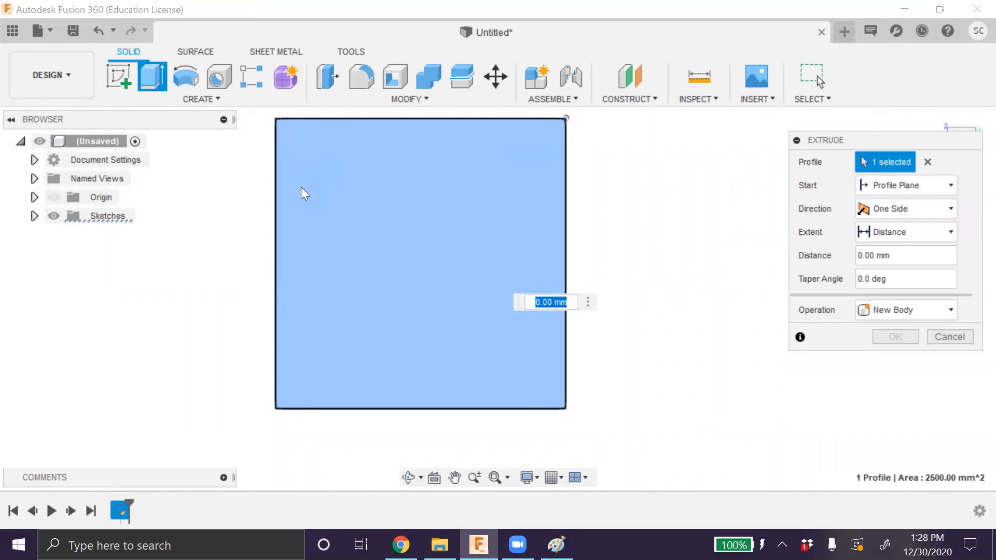
left_click(945, 186)
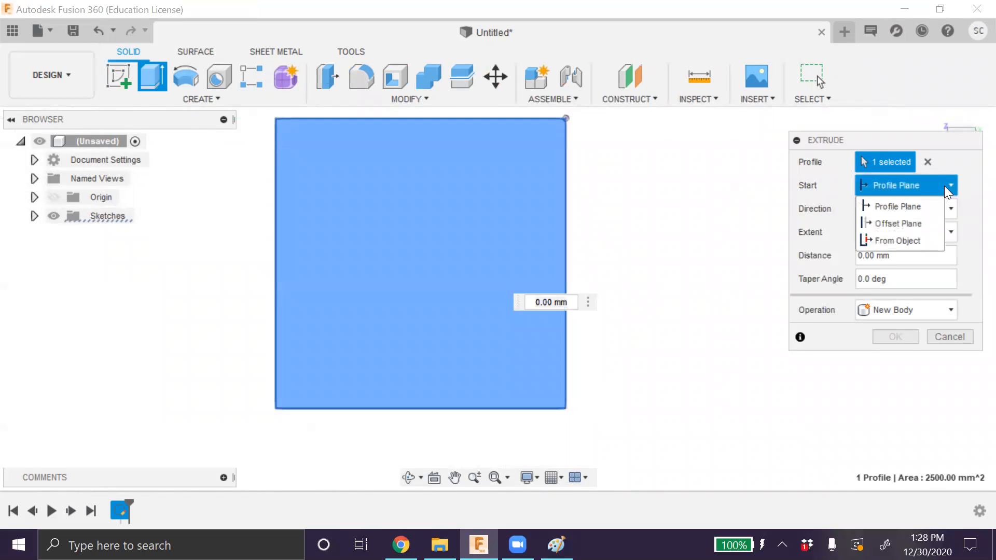
left_click(944, 186)
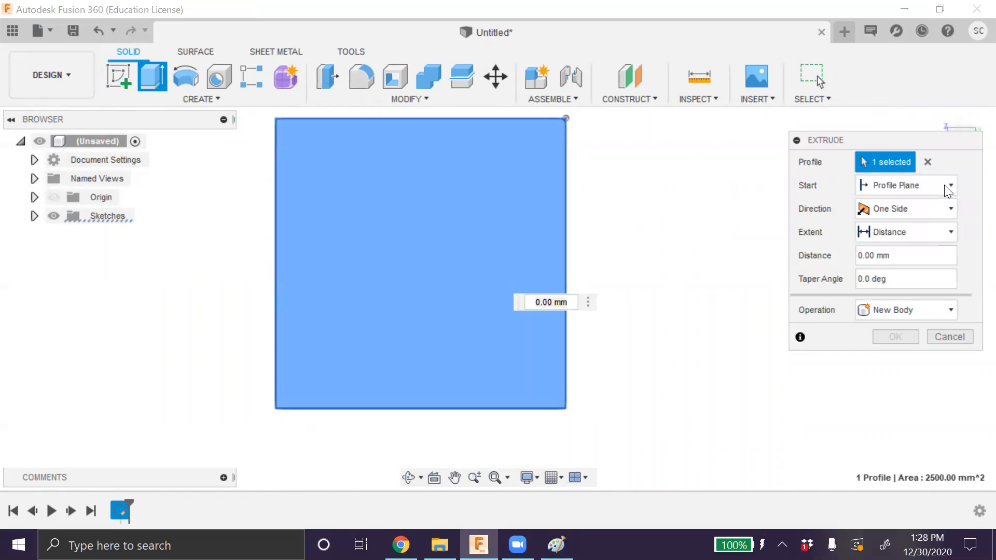
left_click(930, 209)
left_click(915, 249)
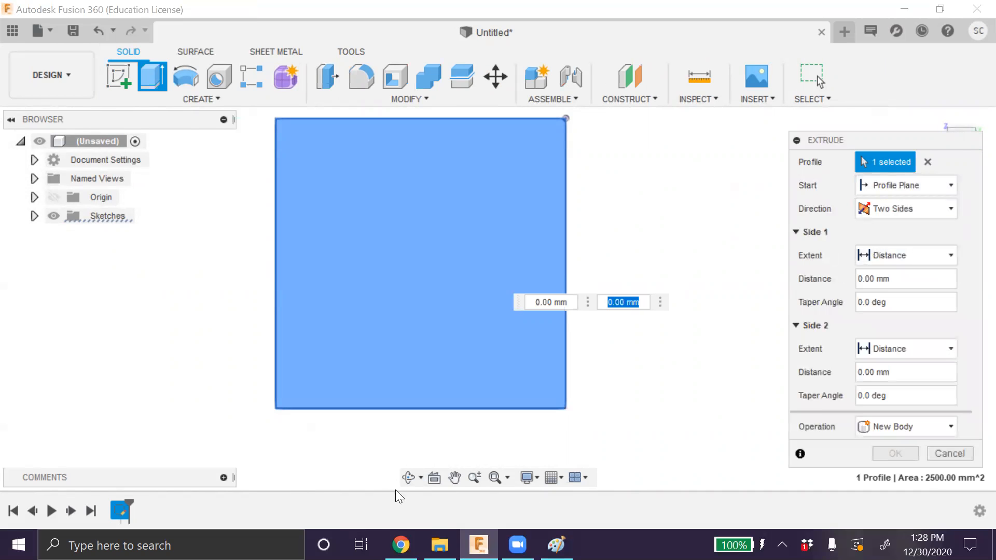
left_click(408, 477)
mouse_move(507, 420)
left_mouse_down()
mouse_move(500, 462)
mouse_move(456, 422)
mouse_move(495, 411)
left_mouse_up()
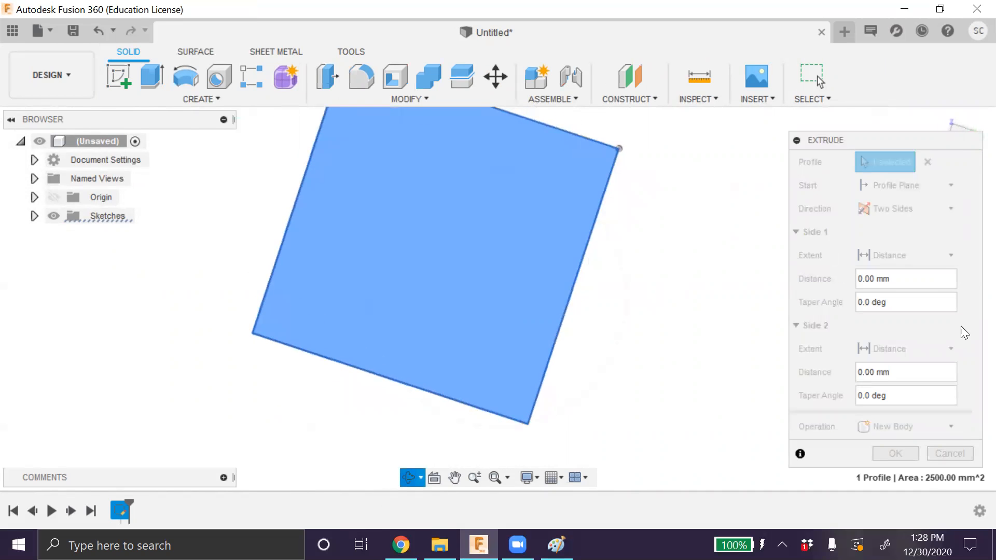
key("Escape")
- Set the extrusion to One Side with a distance of 50 mm and inspect the preview from an angle
left_click(910, 210)
left_click(908, 231)
left_click_drag(904, 255, 856, 262)
type("50")
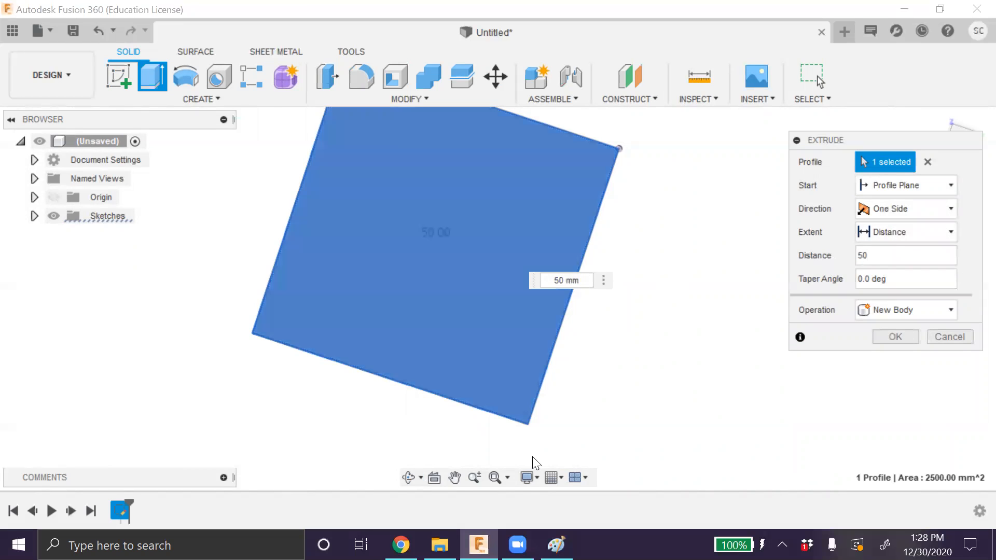
left_click(408, 477)
left_click_drag(455, 362, 438, 383)
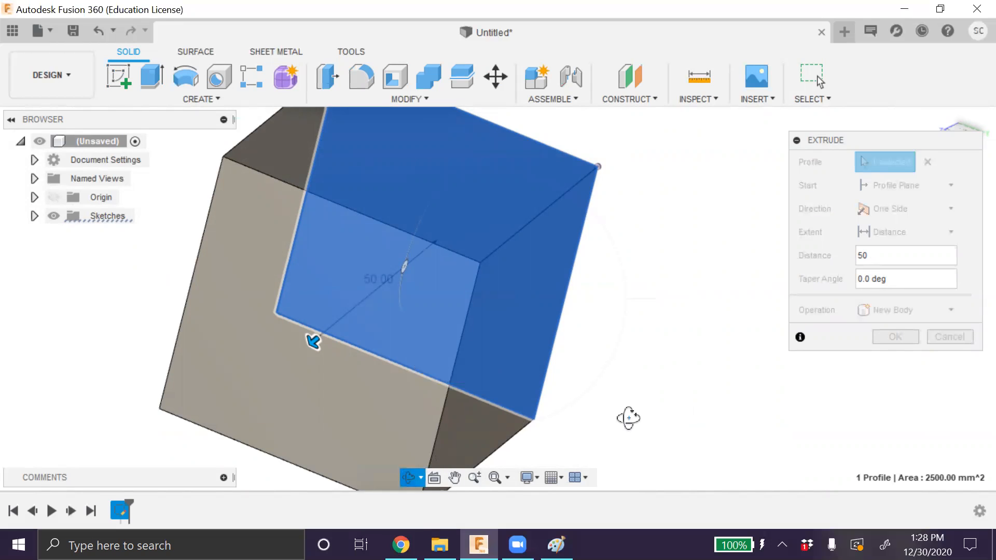
key("Escape")
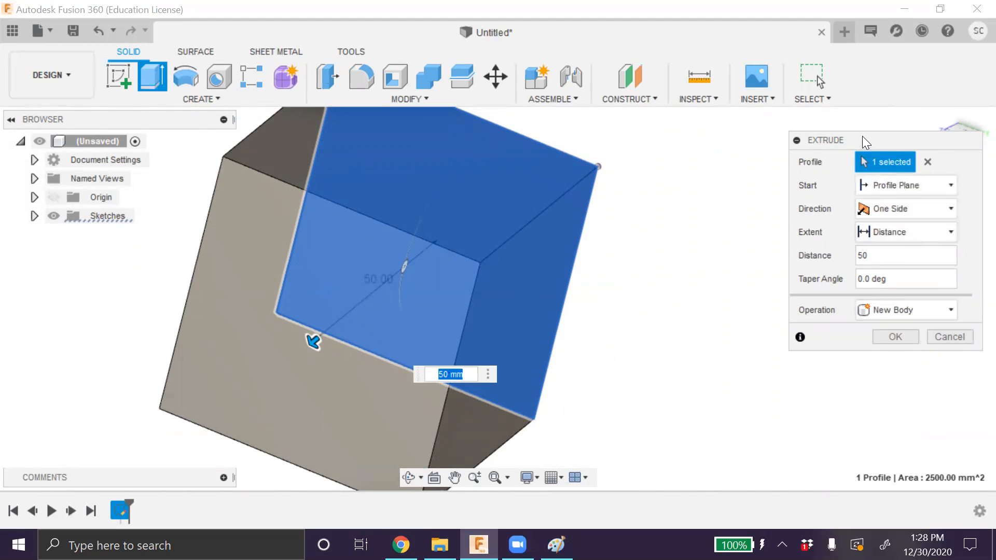
- Try the Symmetric direction for the extrusion with a distance of 50 mm
left_click_drag(861, 140, 810, 140)
left_click(856, 254)
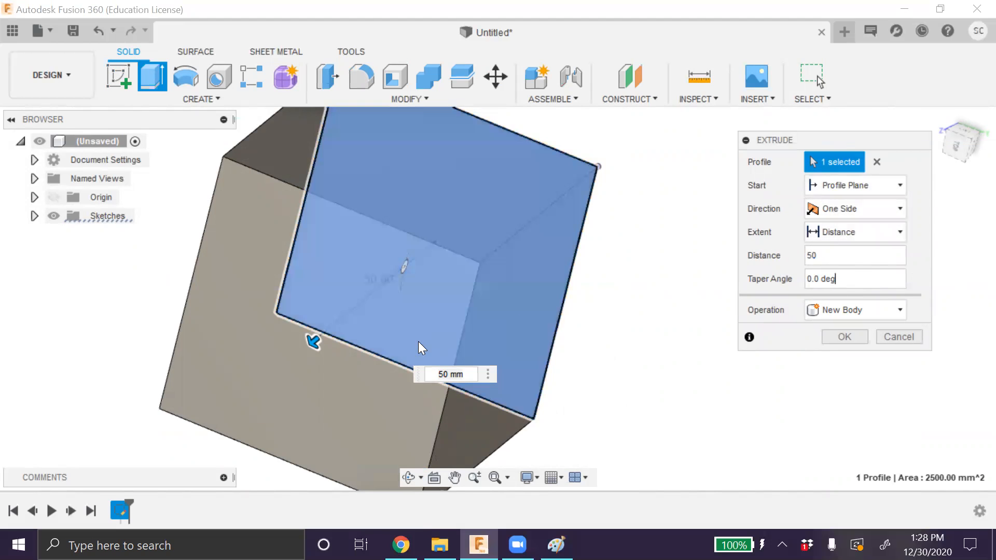
left_click(869, 232)
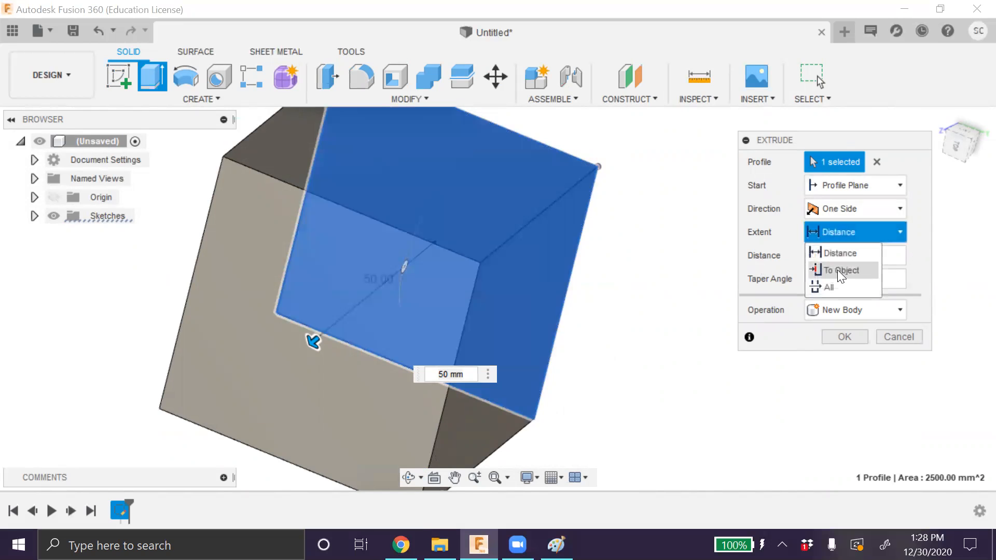
left_click(851, 213)
left_click(842, 264)
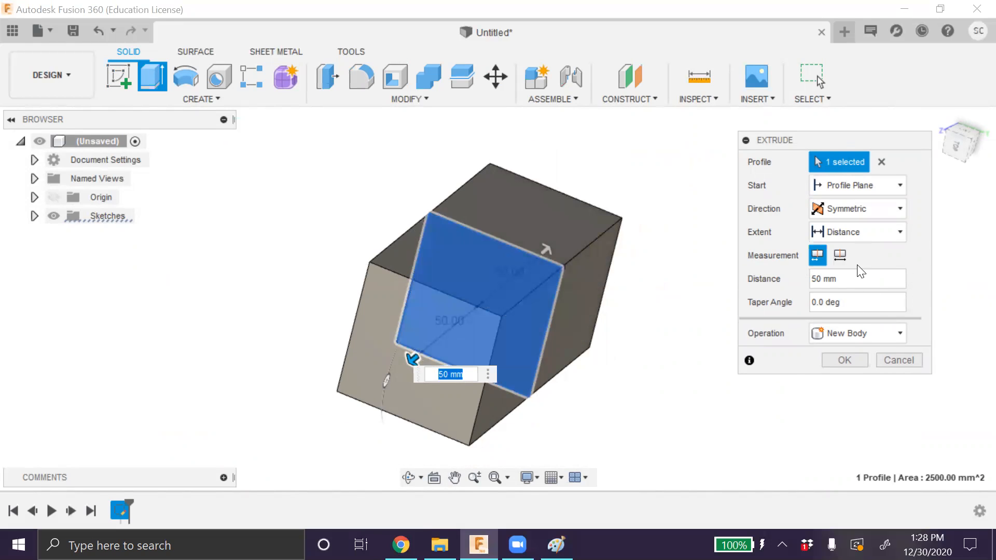
left_click(846, 276)
type("50")
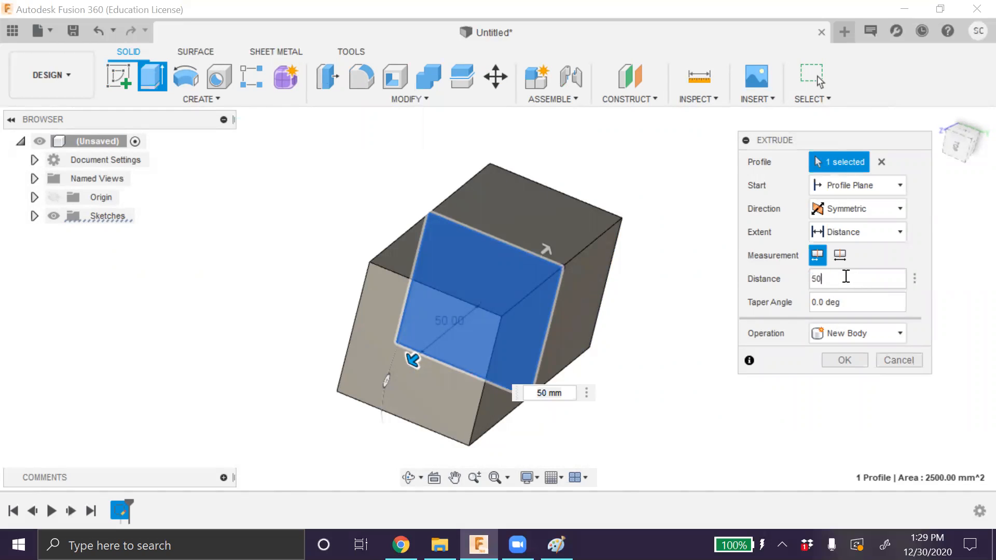
- Set the extrusion direction to One Side and complete the 50 mm extrusion as a new body
left_click(857, 213)
left_click(852, 233)
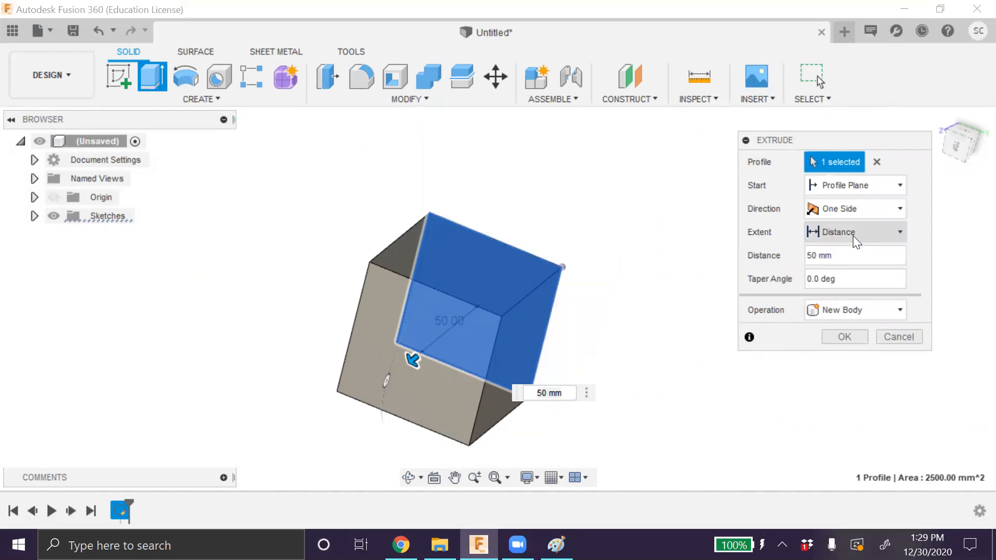
left_click(843, 338)
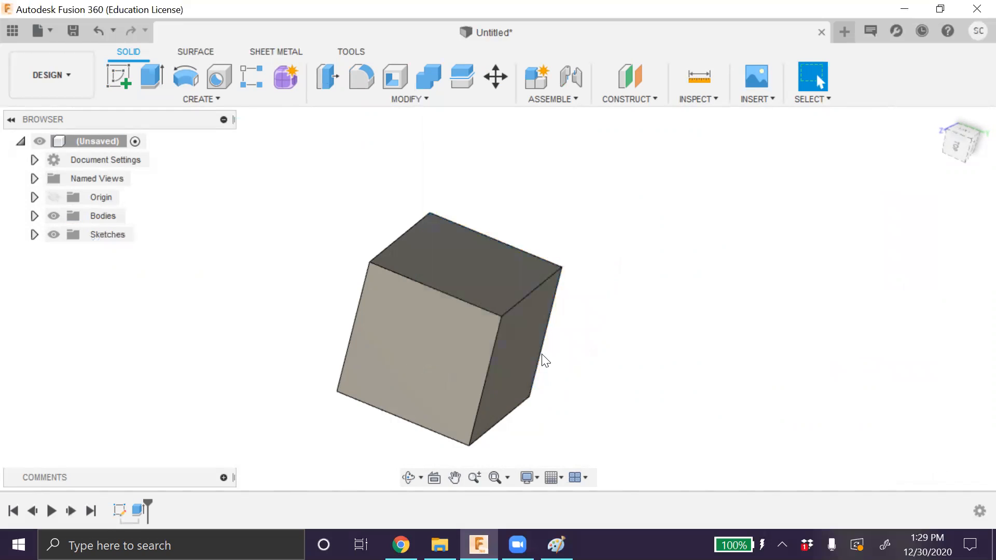
- Edit the cube's extrude feature and give it a taper angle of 15 degrees, inspecting the preview
middle_click_drag(540, 349, 332, 416, "shift")
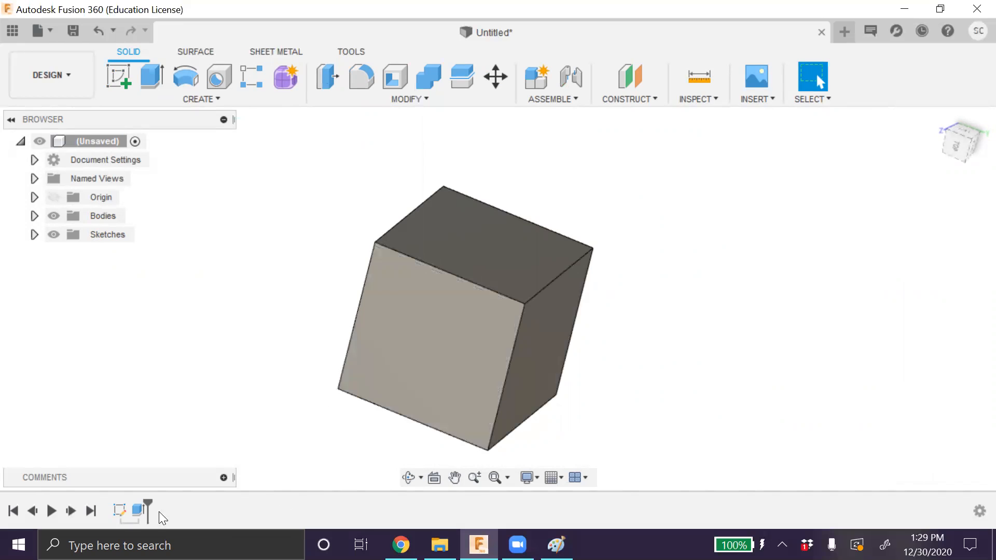
left_click(138, 511)
right_click(139, 512)
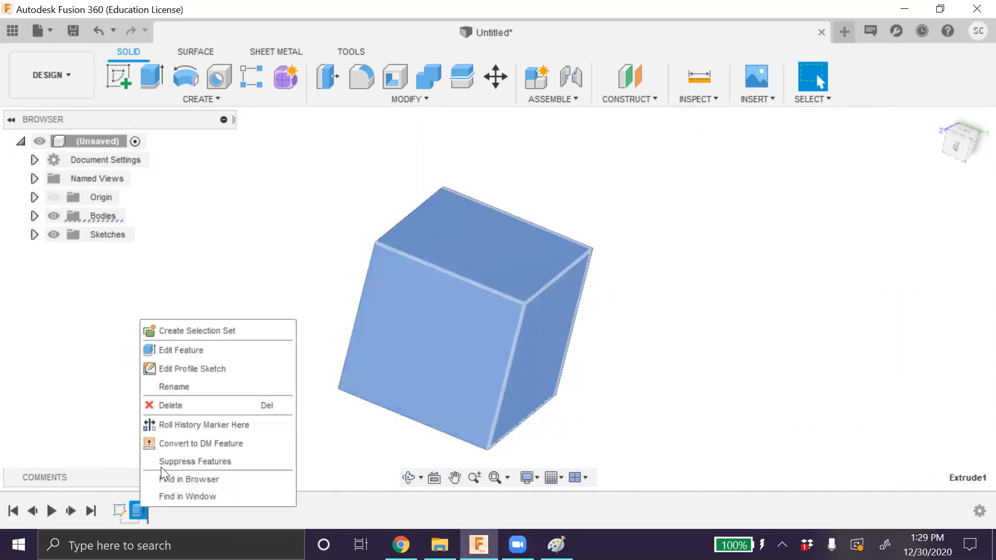
left_click(181, 350)
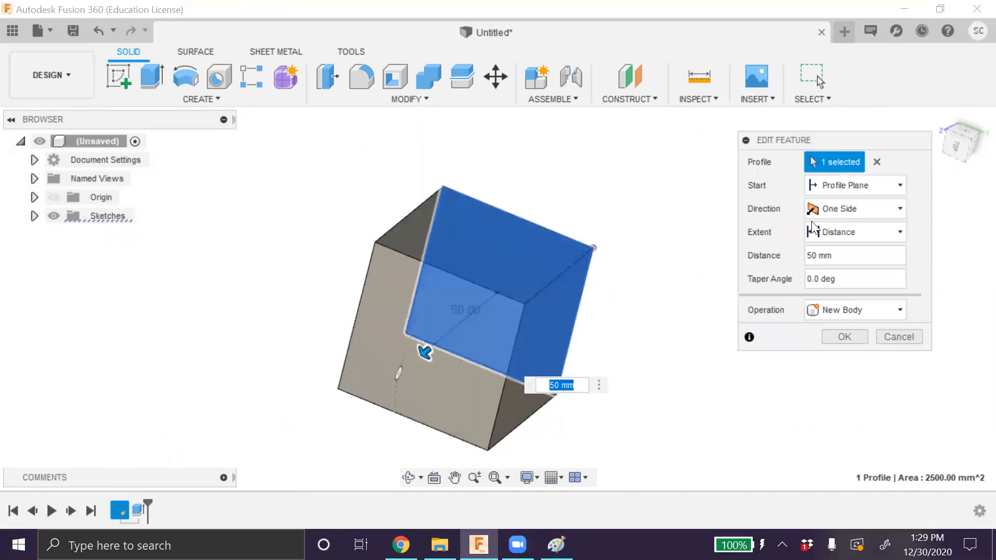
left_click(813, 280)
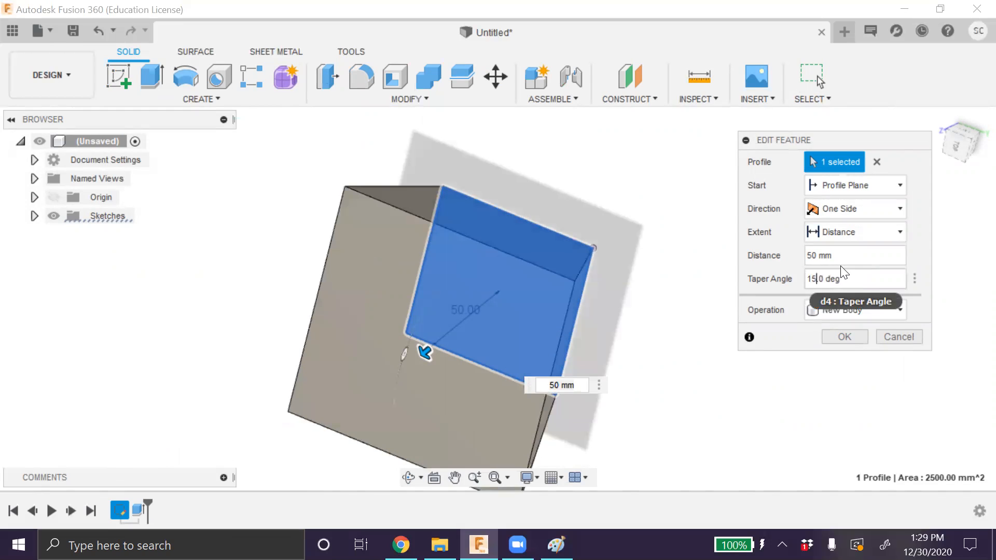
left_click(410, 477)
left_click_drag(318, 451, 478, 395)
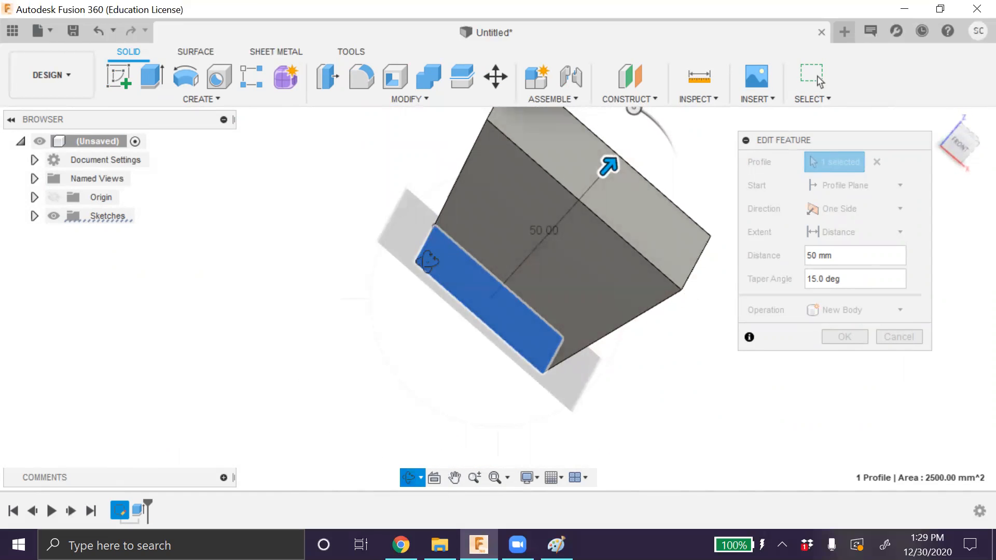
- Set the extrusion's taper angle to -15 degrees, apply the edit and inspect the tapered body
left_click(855, 280)
type("-15")
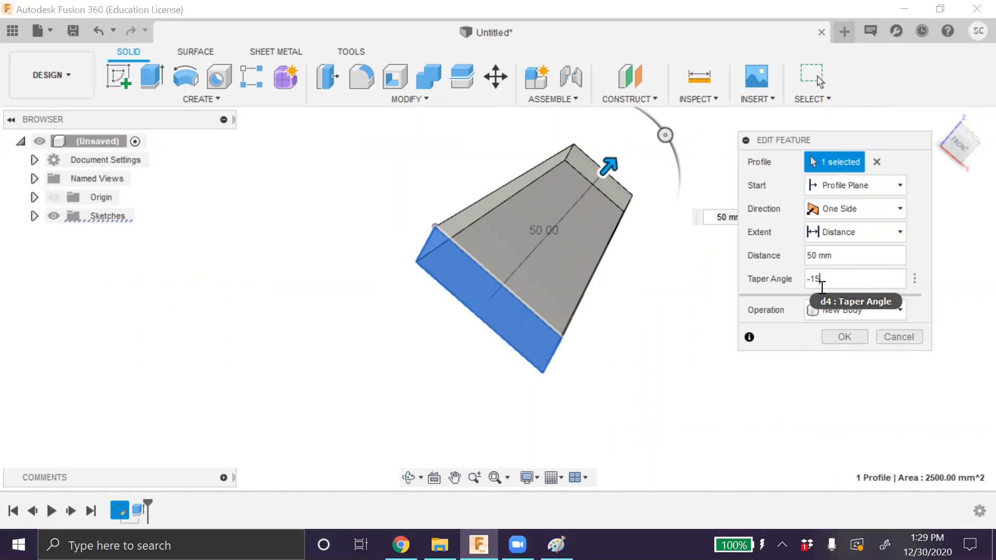
left_click(844, 338)
left_click(408, 477)
left_click_drag(442, 374, 486, 325)
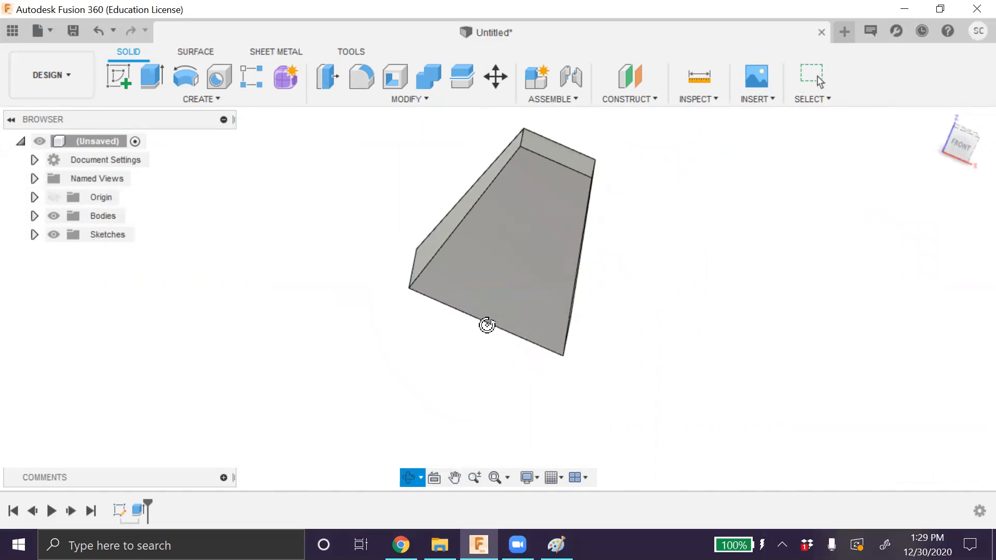
mouse_move(407, 446)
left_mouse_down()
mouse_move(438, 337)
mouse_move(419, 430)
left_mouse_up()
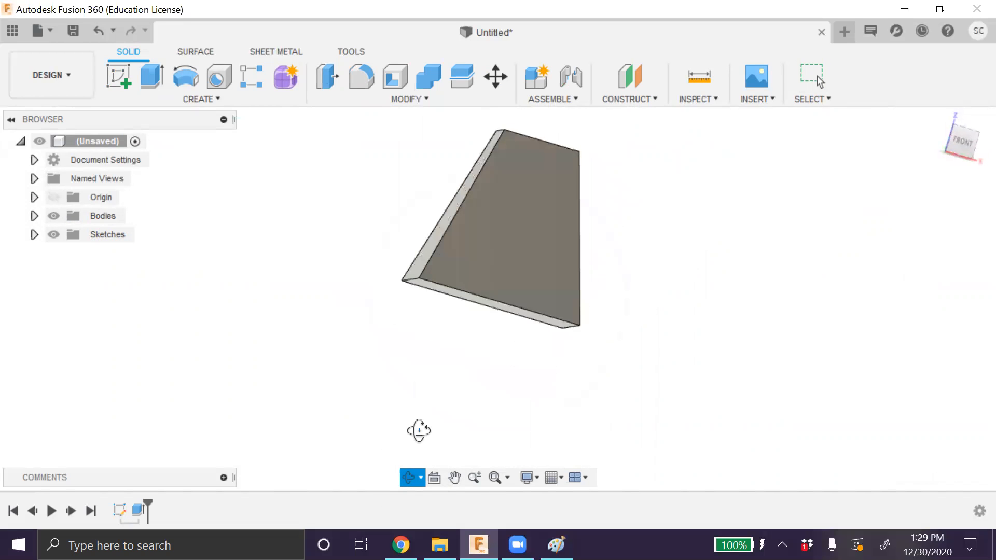
key("Escape")
- Edit the extrude feature again and set its taper angle to 0 degrees
left_click(139, 509)
right_click(139, 508)
left_click(195, 345)
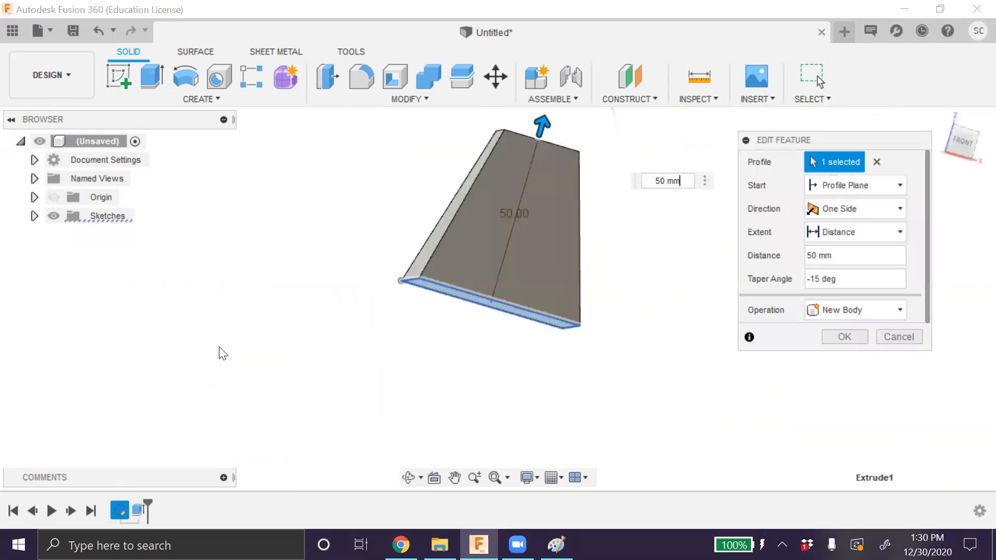
left_click(834, 282)
key("BackSpace")
key("BackSpace")
key("BackSpace")
key("BackSpace")
key("BackSpace")
key("BackSpace")
key("BackSpace")
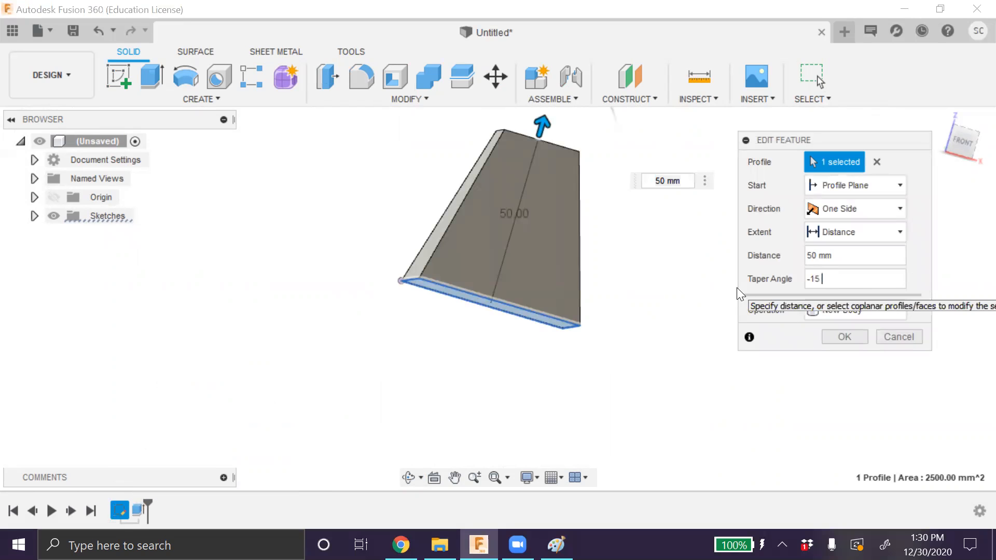
type("0")
key("Return")
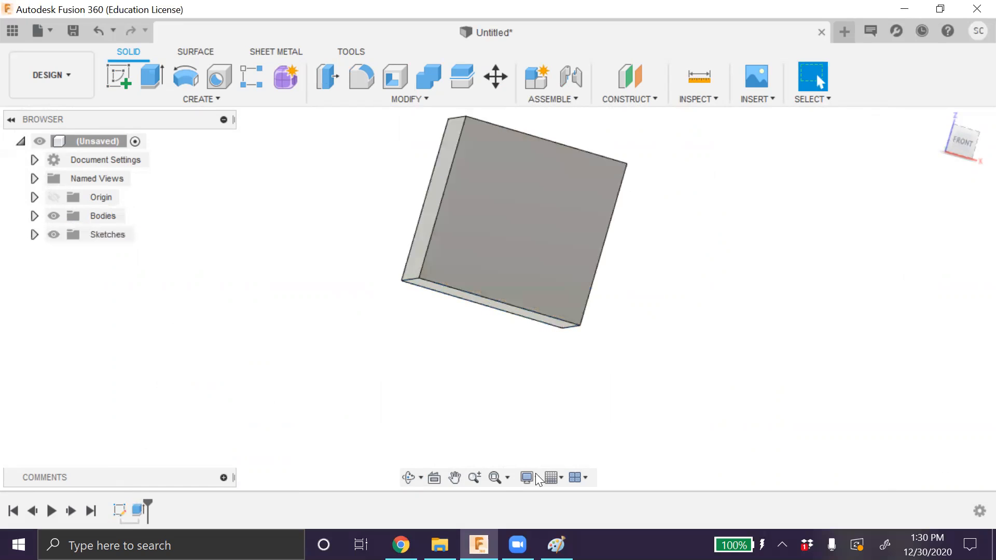
- Fillet the two adjoining edges of the cube's upper face with a constant radius of 3 mm
left_click(402, 477)
left_click_drag(400, 393, 519, 366)
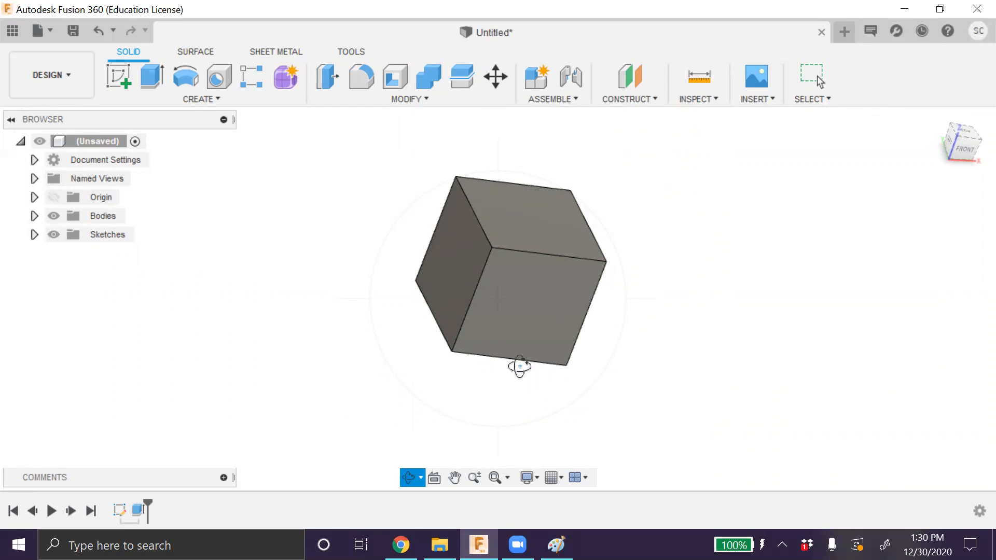
key("Escape")
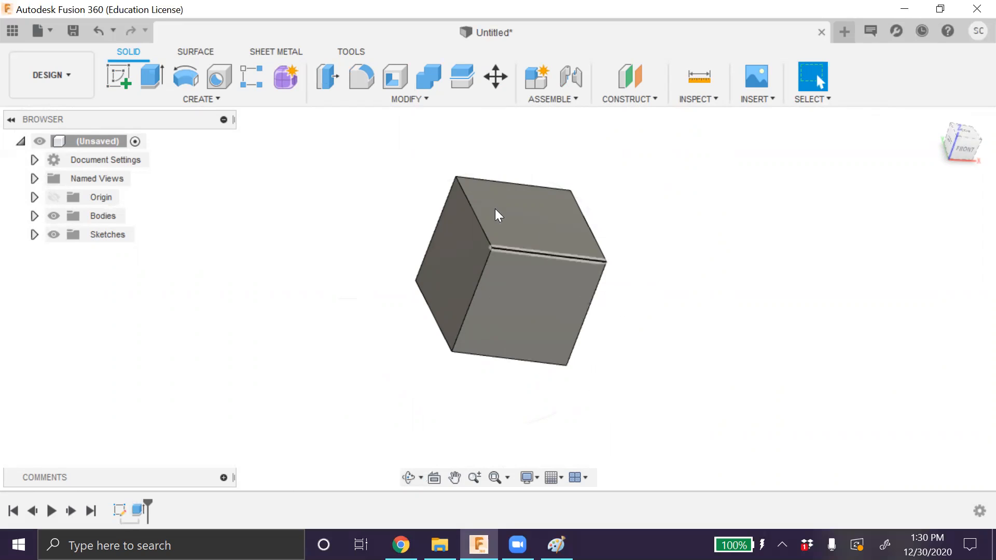
left_click(506, 250)
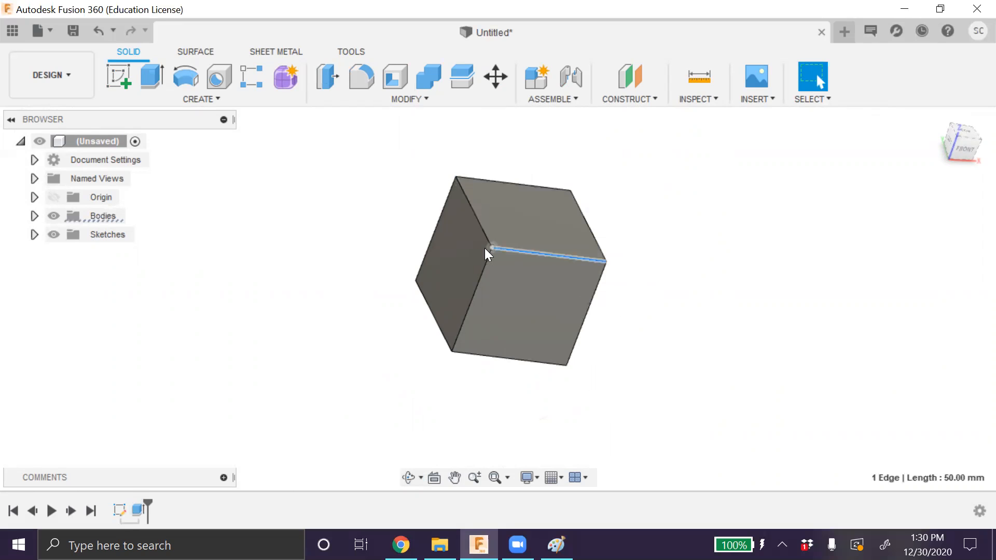
scroll(626, 239, "up", 1)
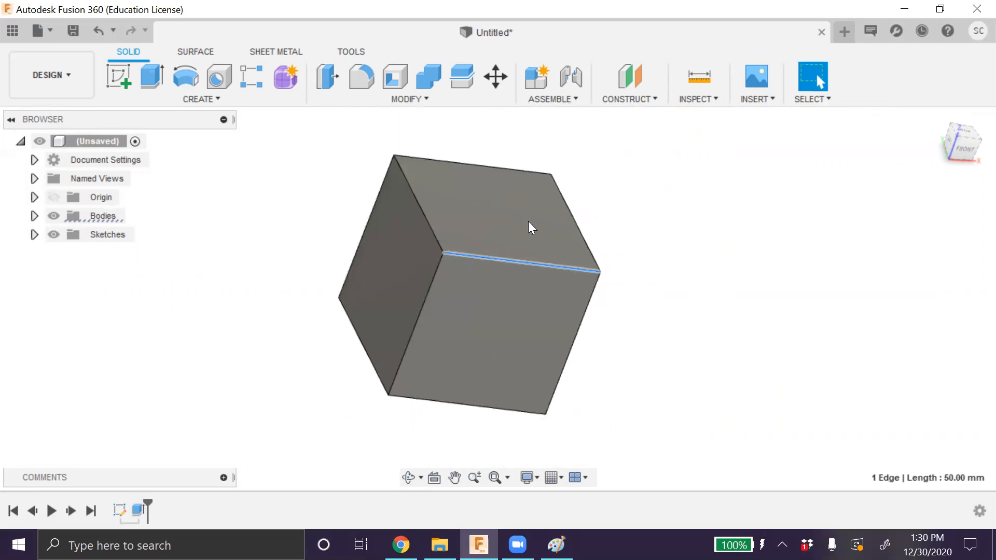
left_click(428, 223)
left_click(761, 245)
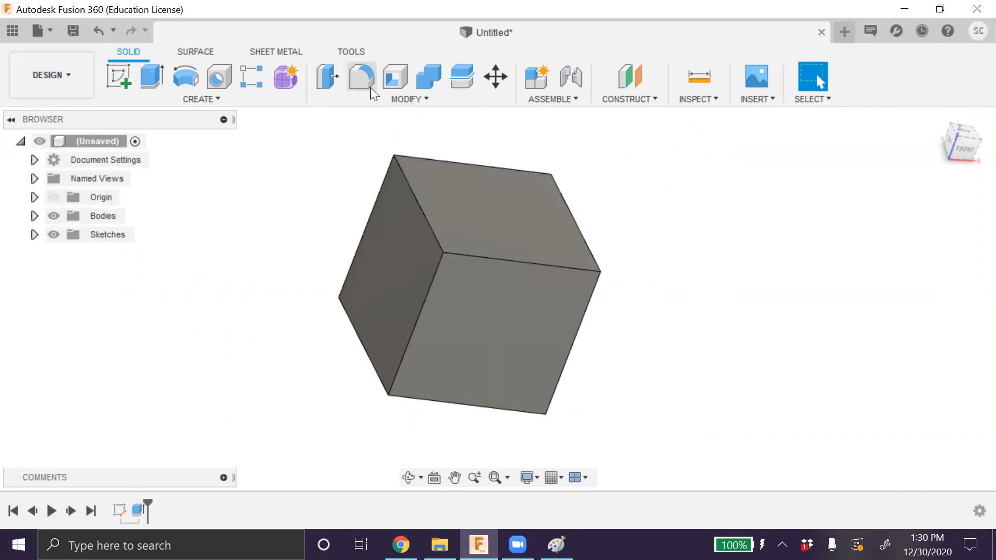
left_click(358, 80)
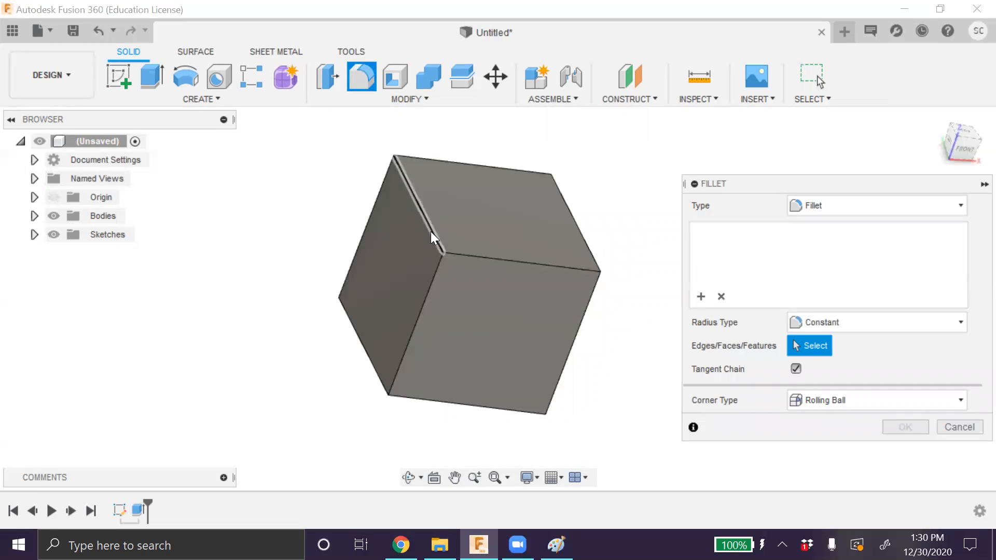
left_click(430, 231)
left_click(451, 255)
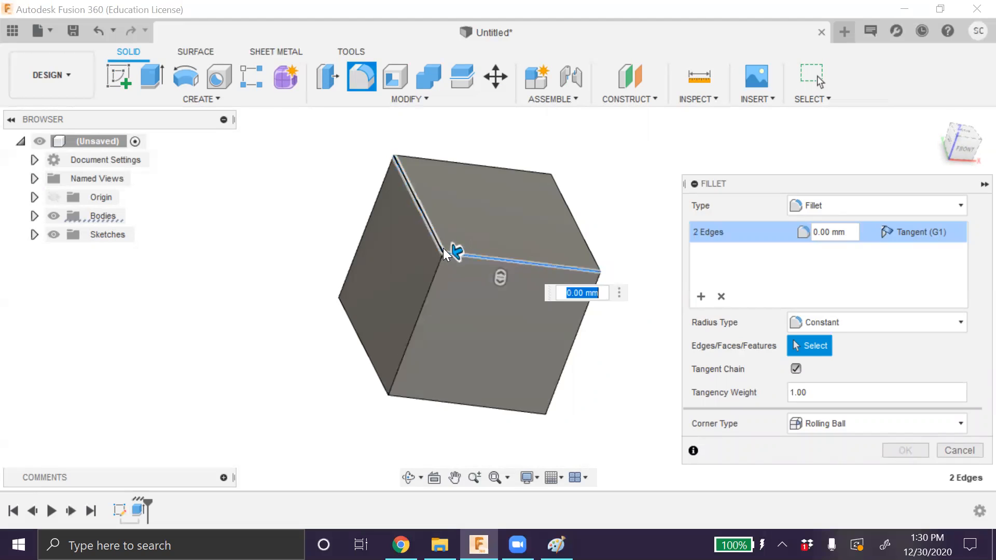
left_click(818, 232)
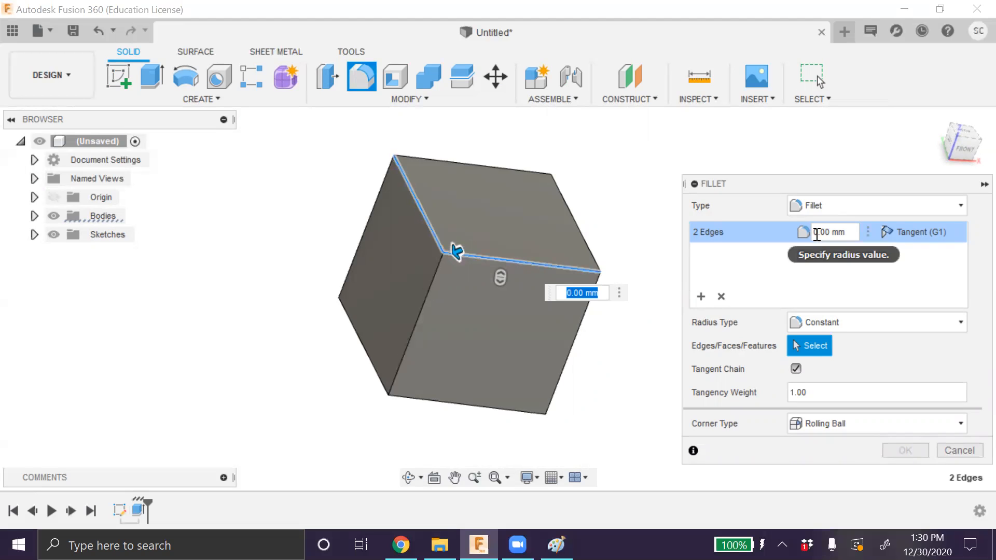
key("BackSpace")
type("3")
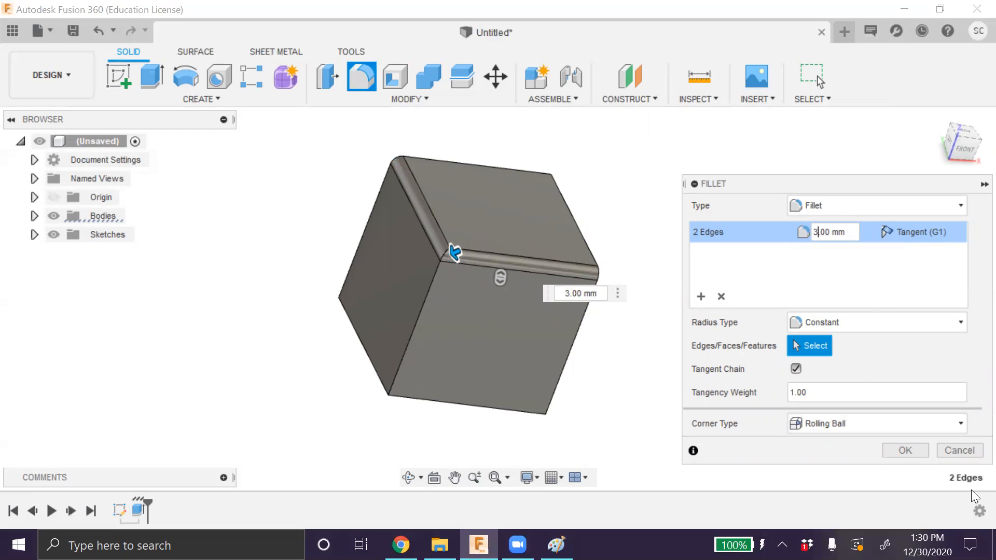
left_click(905, 450)
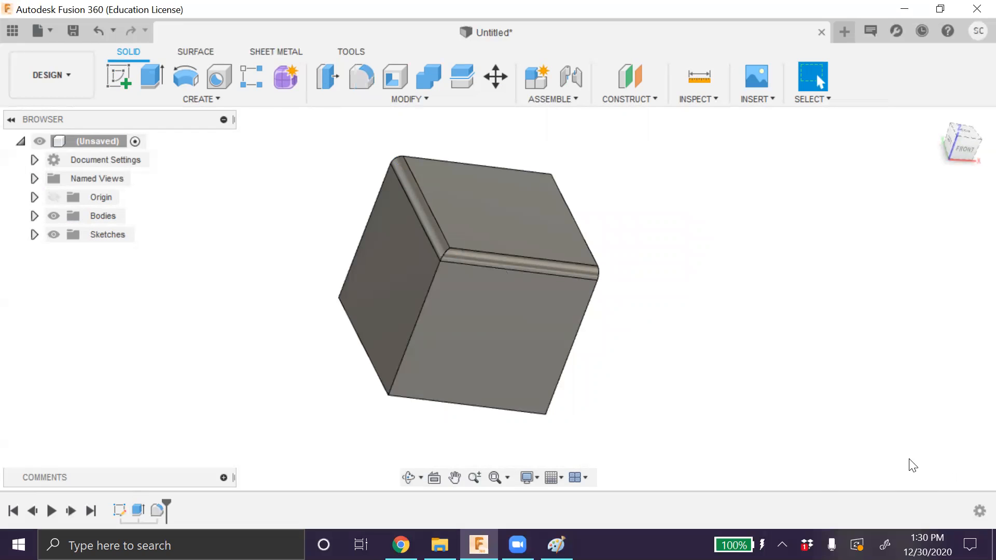
- Inspect the rounded edges of the cube and undo the 3 mm fillet
left_click(408, 477)
left_click_drag(335, 406, 485, 441)
key("Escape")
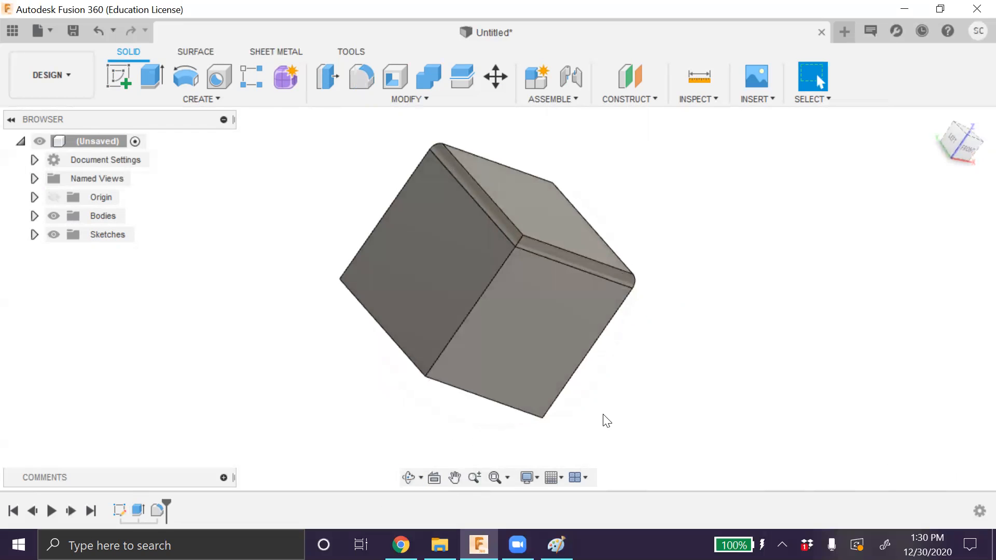
key("ctrl+z")
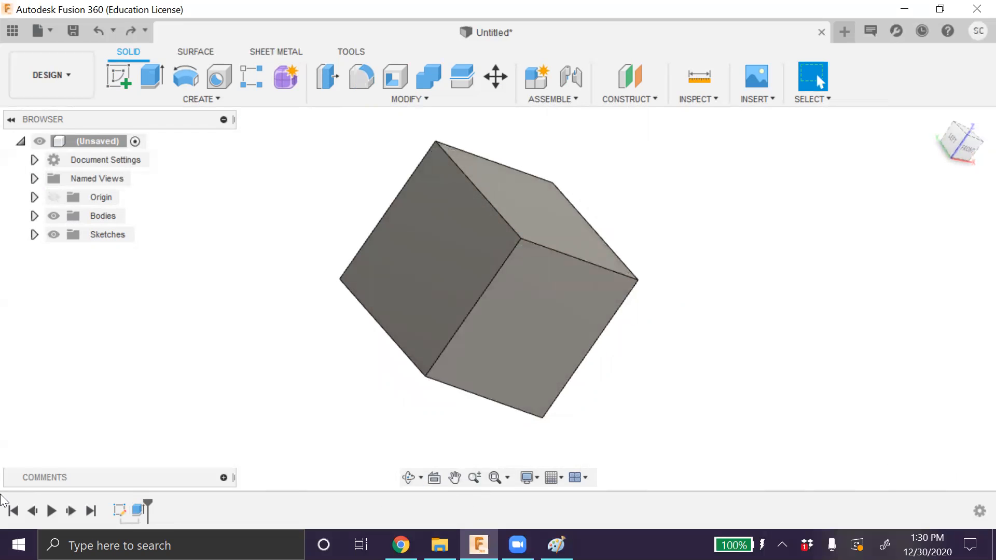
- Edit the cube's base sketch and add a 5 mm sketch fillet to the square's corner at the origin
right_click(120, 511)
left_click(168, 357)
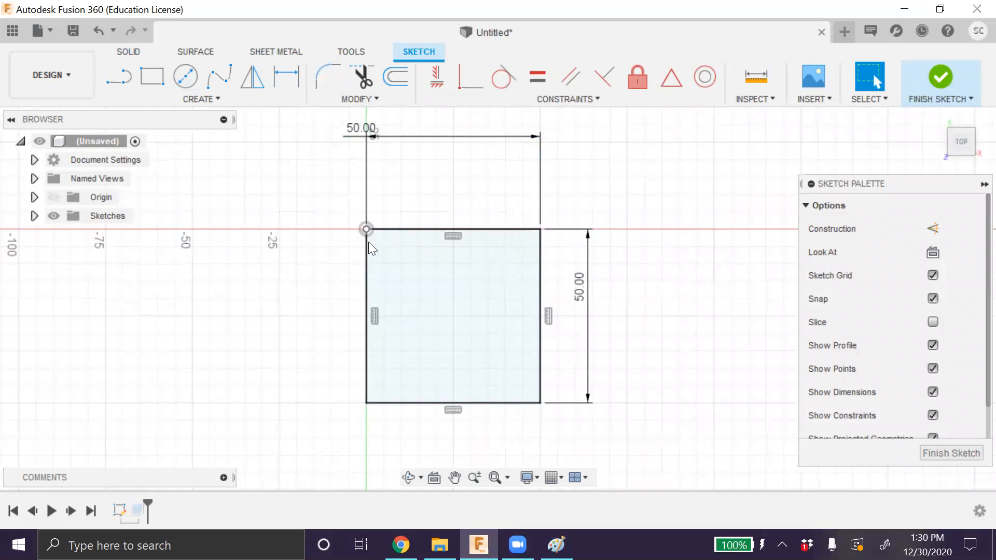
left_click(327, 73)
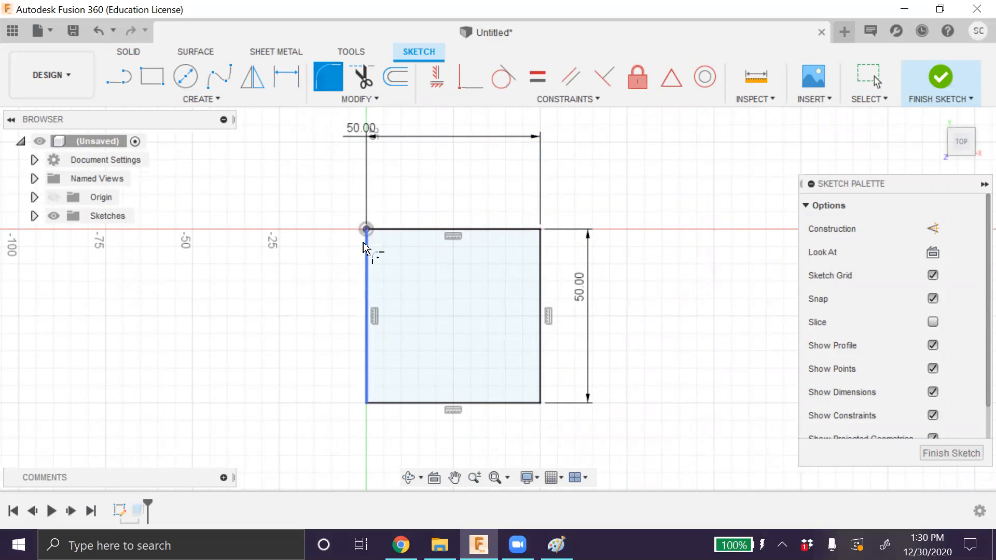
left_click(366, 249)
left_click(374, 229)
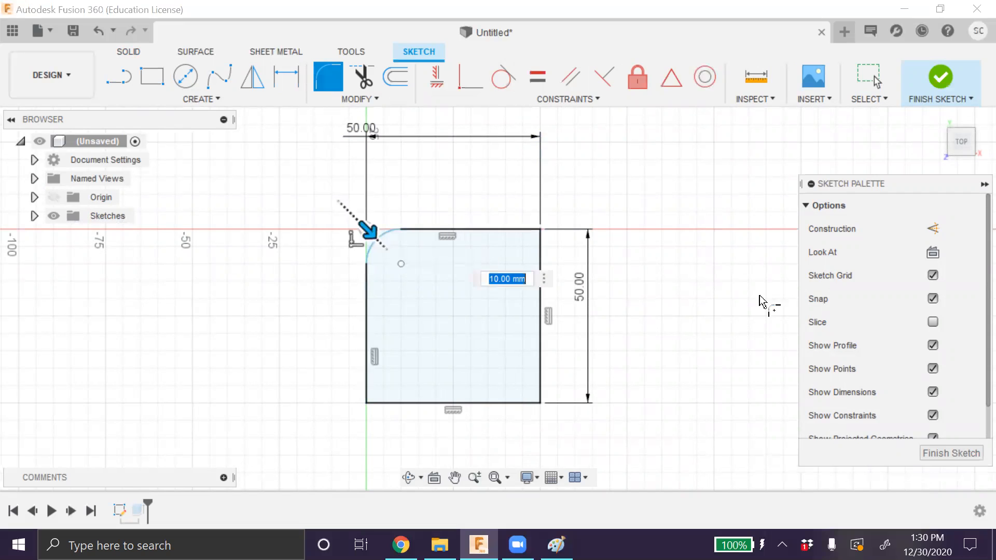
type("3")
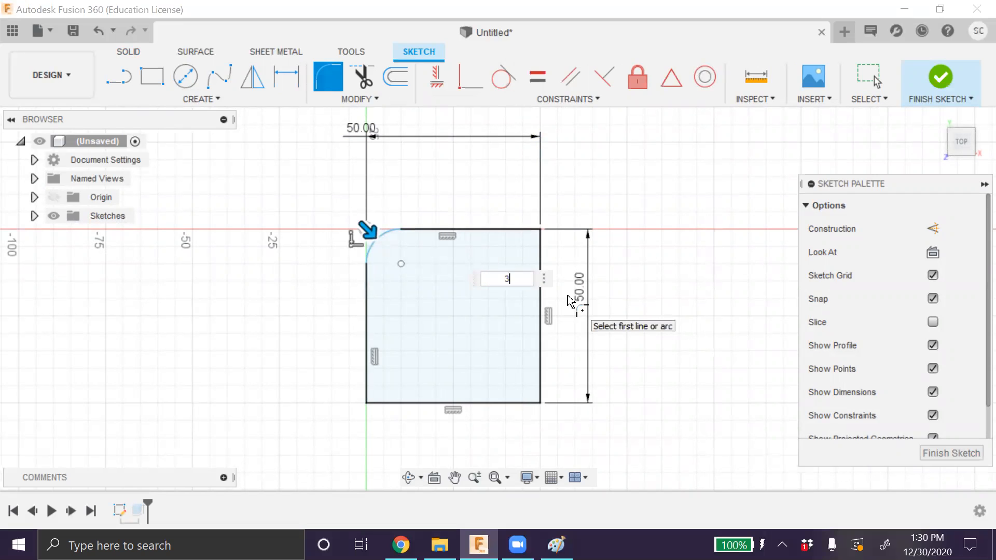
type("5")
key("Return")
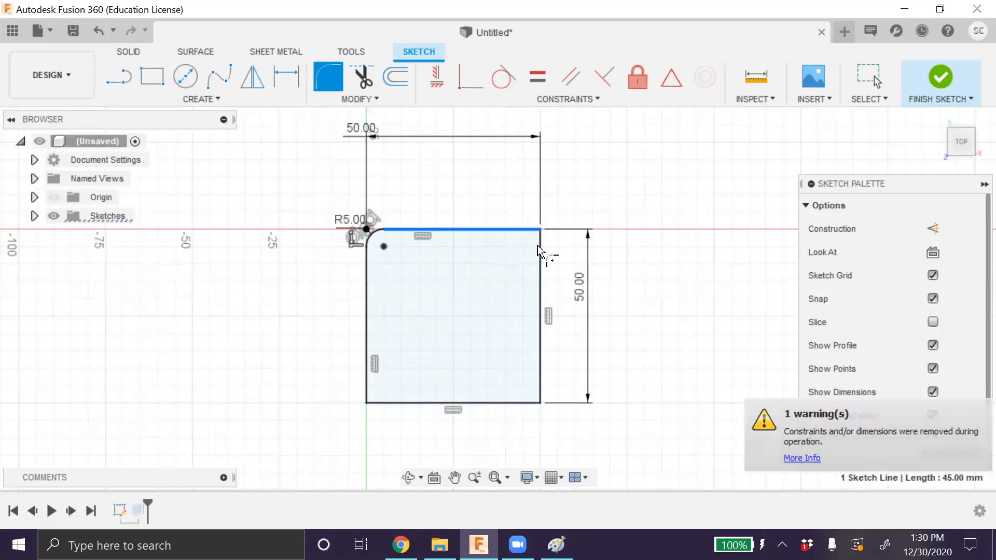
- Round the square's other three corners with 5 mm sketch fillets and finish the sketch
left_click(538, 251)
left_click(524, 403)
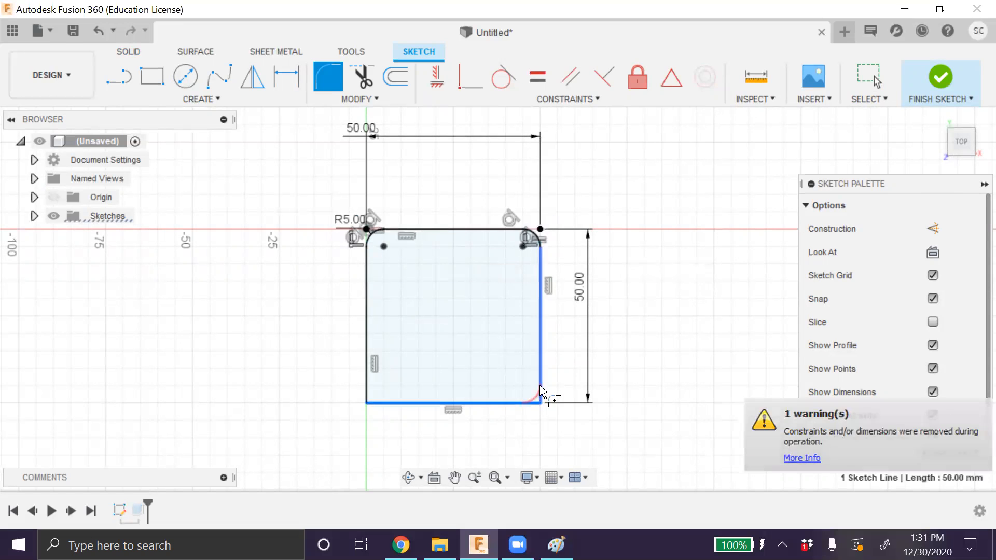
left_click(540, 387)
left_click(367, 387)
left_click(377, 402)
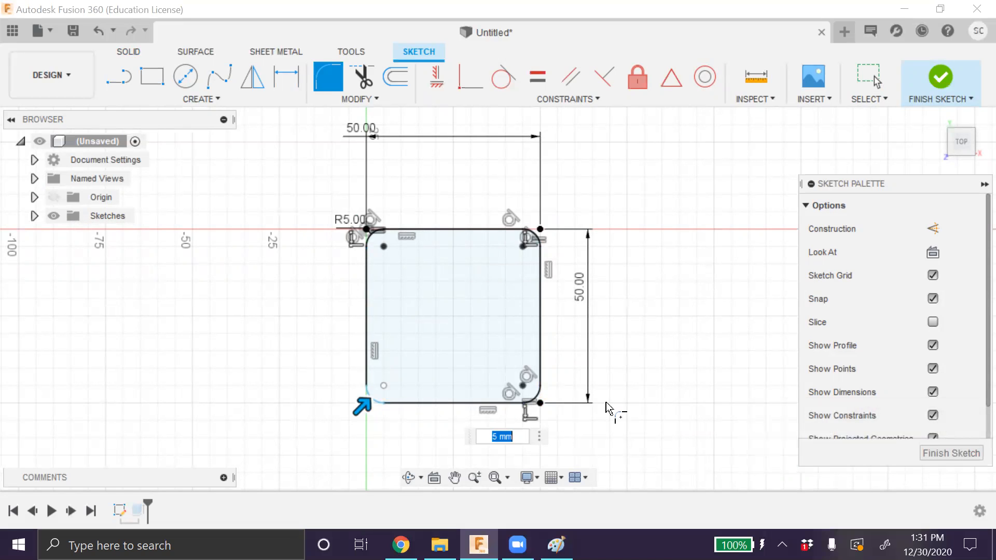
key("Escape")
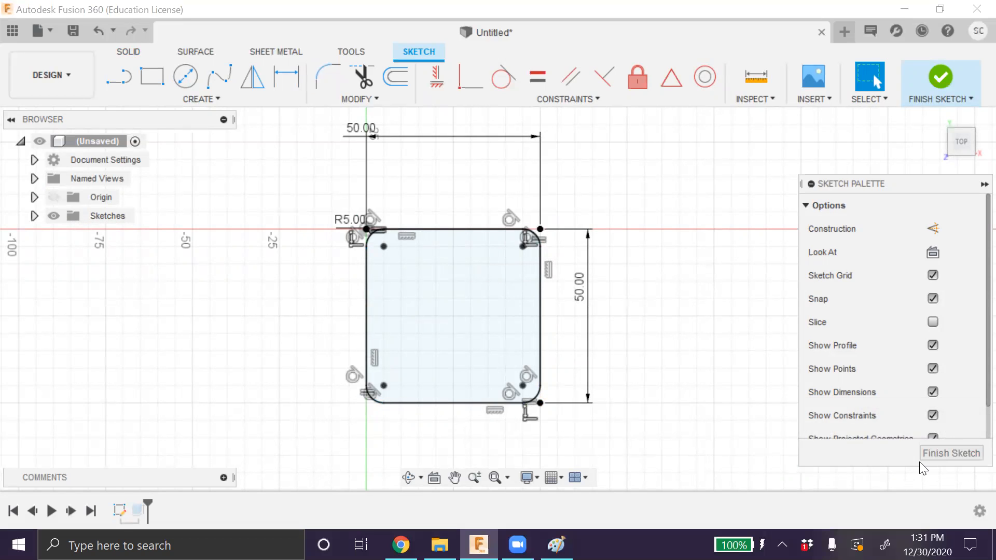
left_click(940, 453)
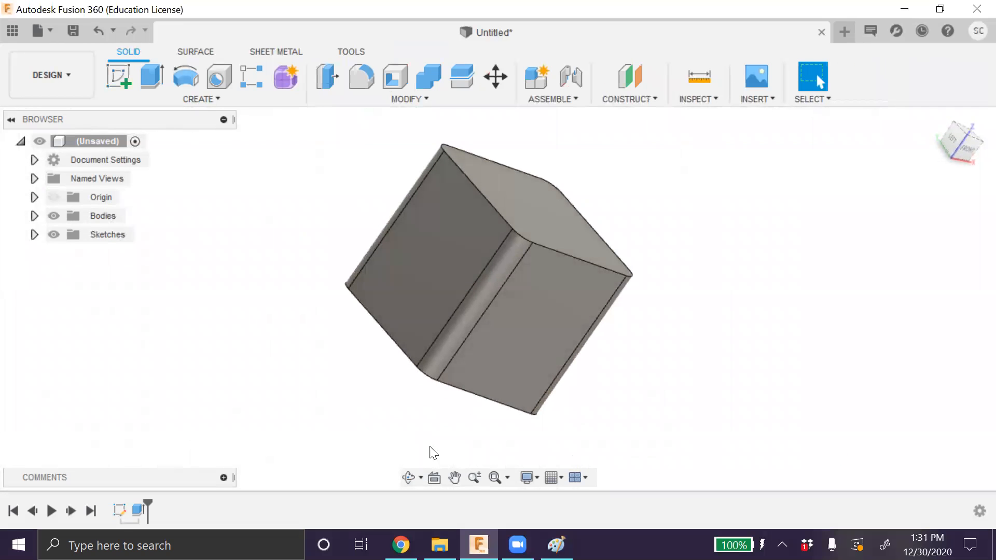
- Inspect the rounded body and create a new sketch on its rounded-square top face
left_click(408, 477)
left_click_drag(431, 429, 549, 362)
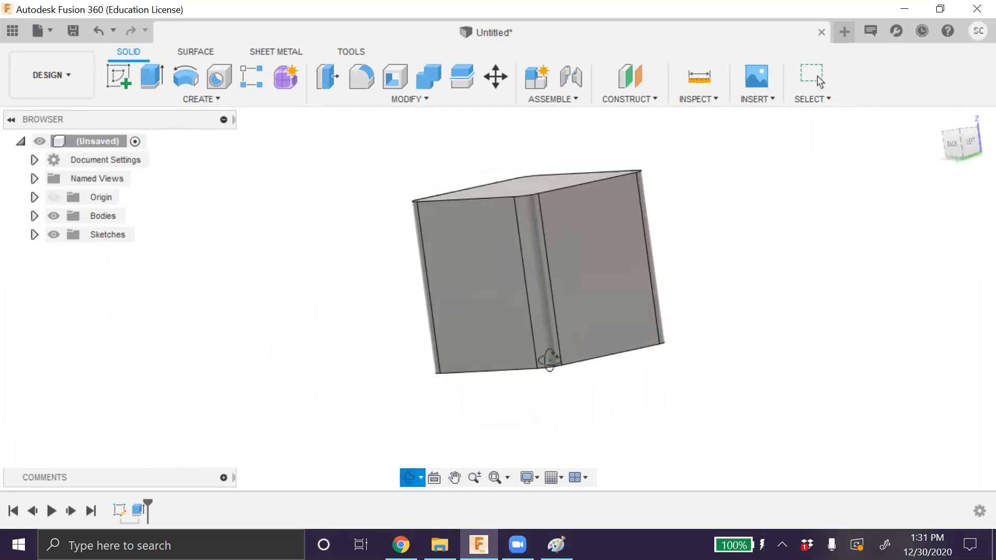
left_click_drag(402, 400, 698, 383)
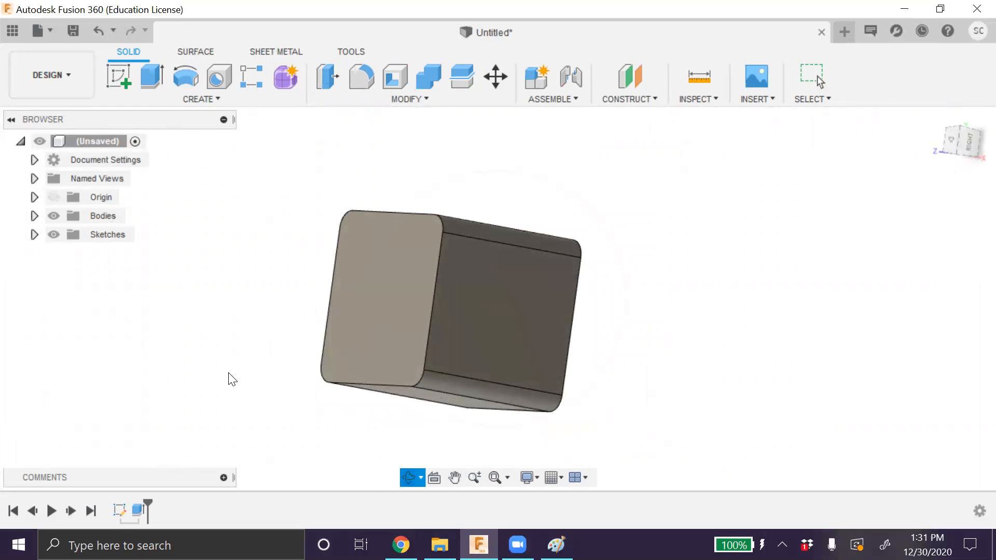
left_click_drag(284, 404, 451, 351)
key("Escape")
left_click(449, 348)
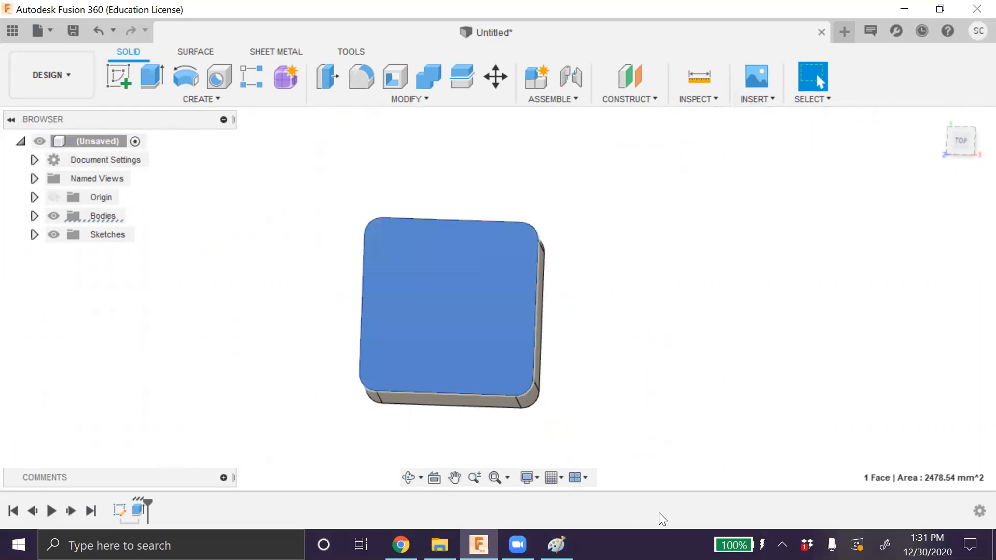
left_click(119, 77)
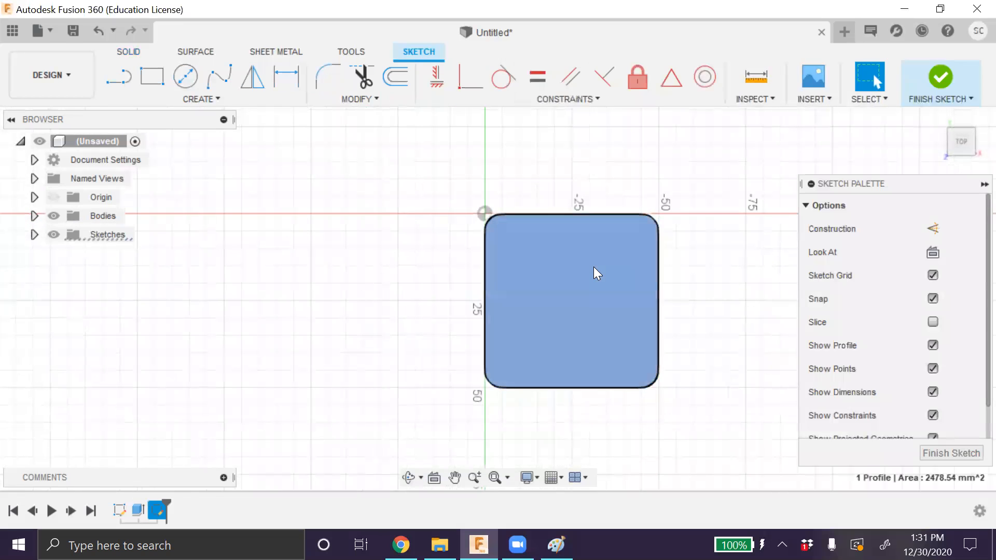
- Sketch two circles about 10 mm in diameter, one at the face's centre and one near a corner
left_click(185, 76)
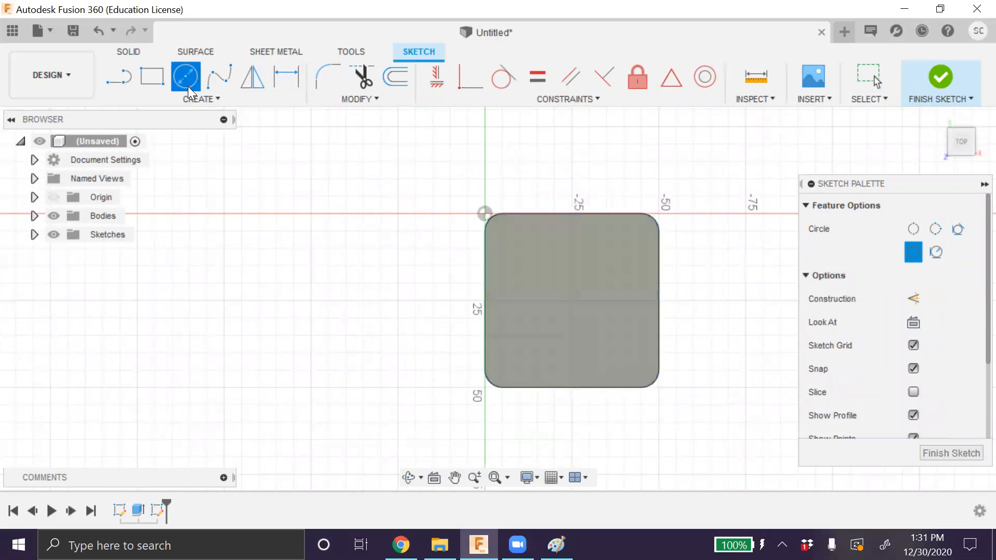
left_click(571, 300)
left_click(583, 315)
left_click(624, 249)
left_click(633, 266)
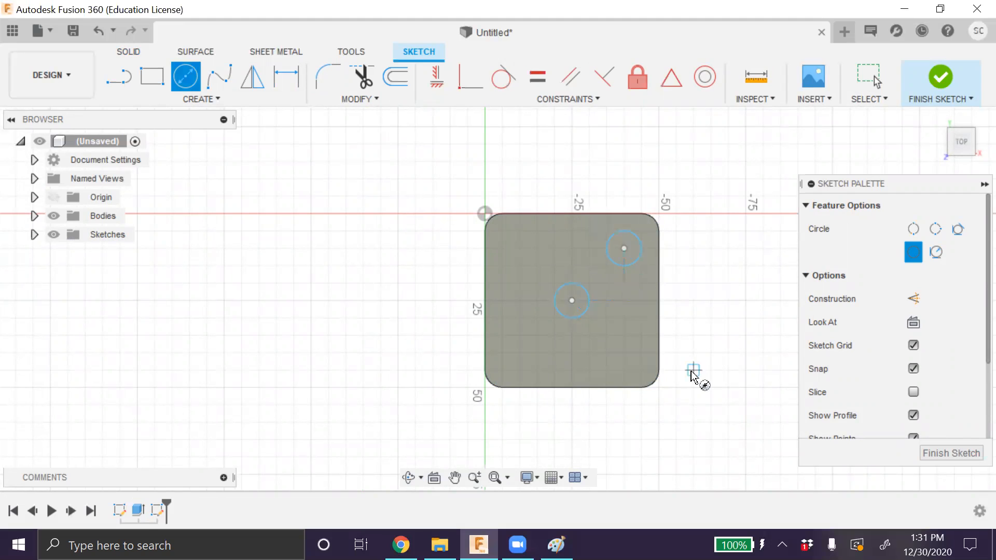
key("Escape")
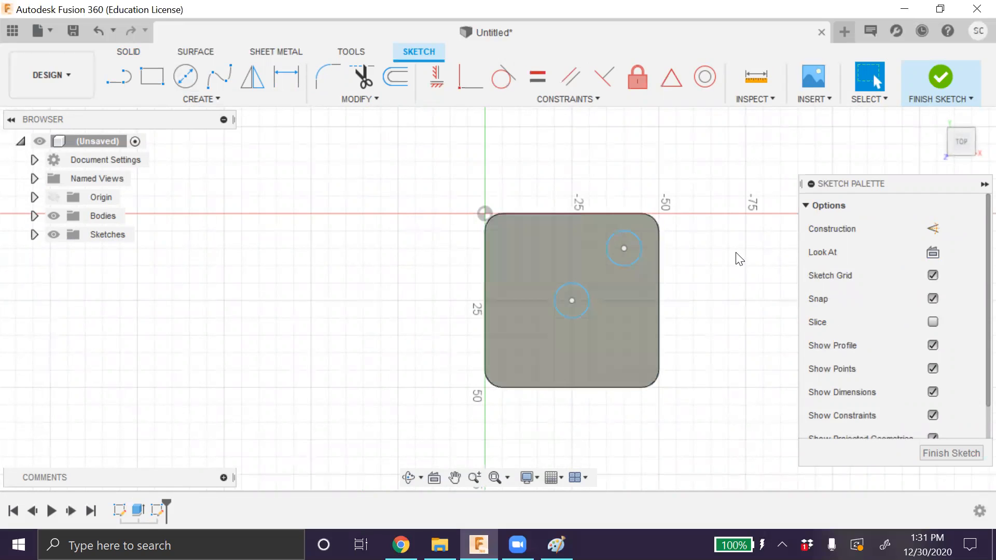
left_click(622, 232)
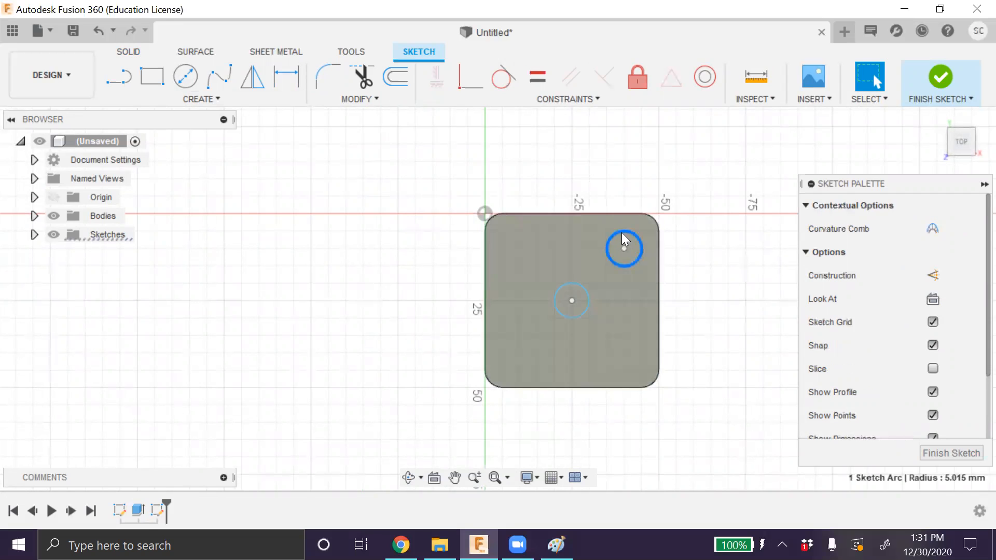
left_click(781, 284)
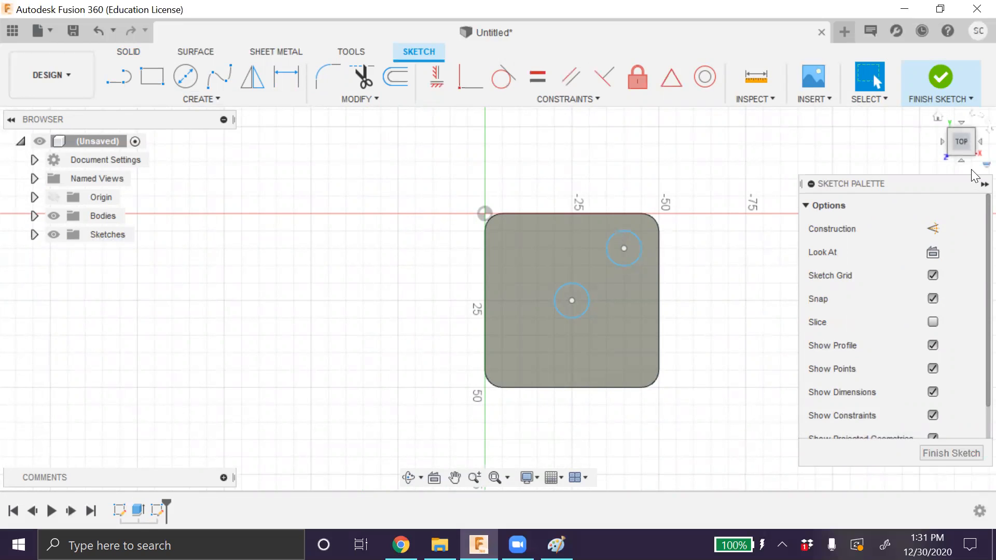
- Start a rectangular pattern of the circle near the corner, with 2 instances across a 30 mm extent in the horizontal direction
left_click(189, 99)
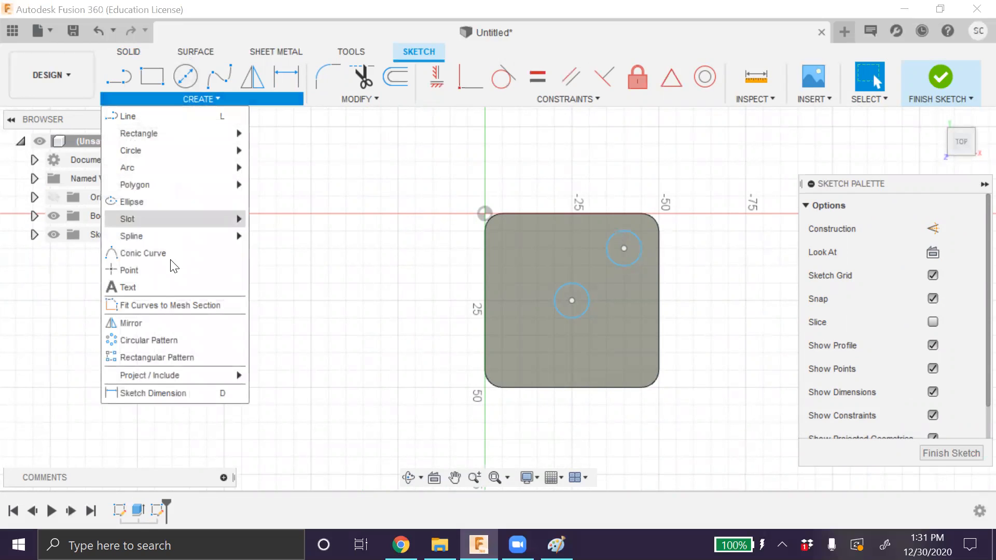
left_click(345, 285)
key("s")
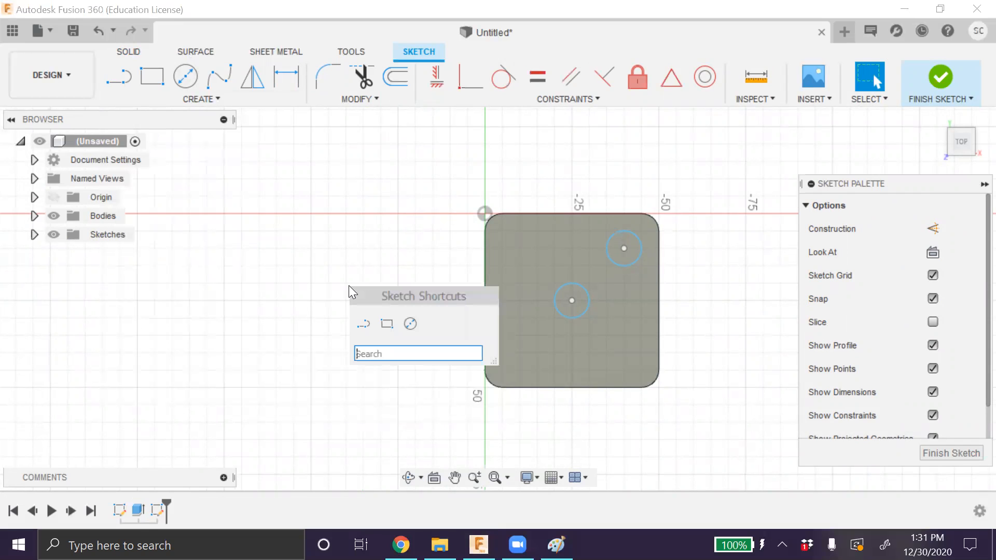
type("rect")
key("Return")
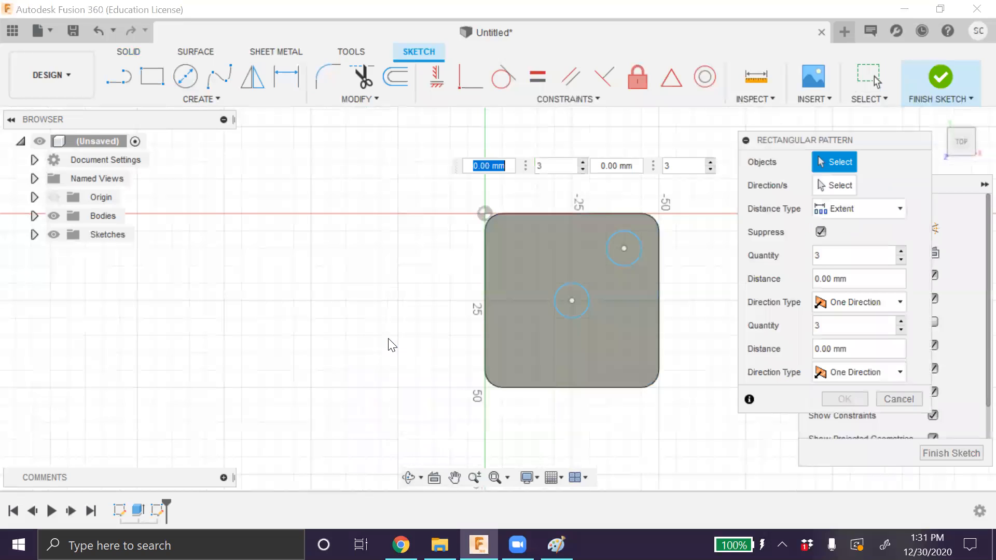
scroll(527, 248, "down", 2)
left_click(593, 247)
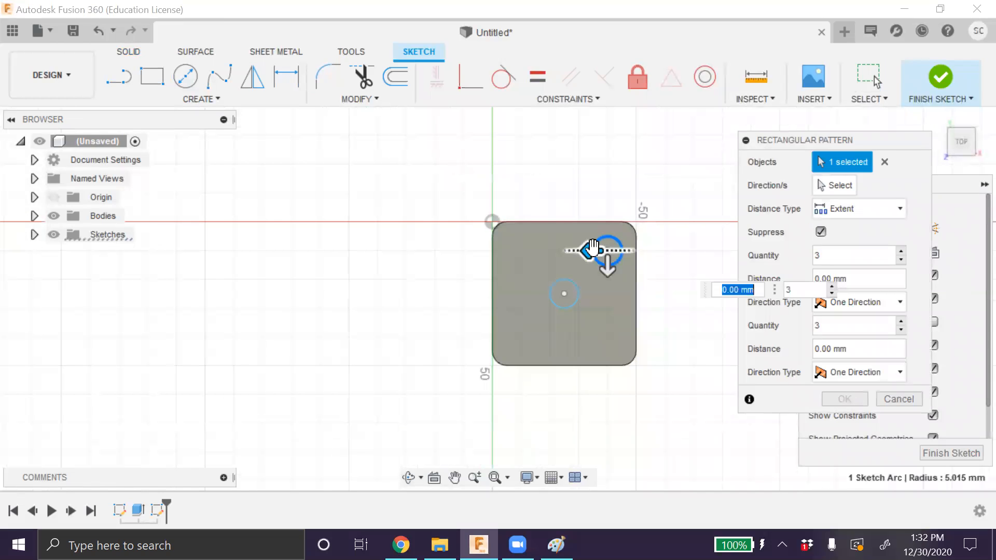
left_click_drag(594, 248, 534, 251)
left_click(826, 256)
type("2")
left_click_drag(889, 282, 802, 280)
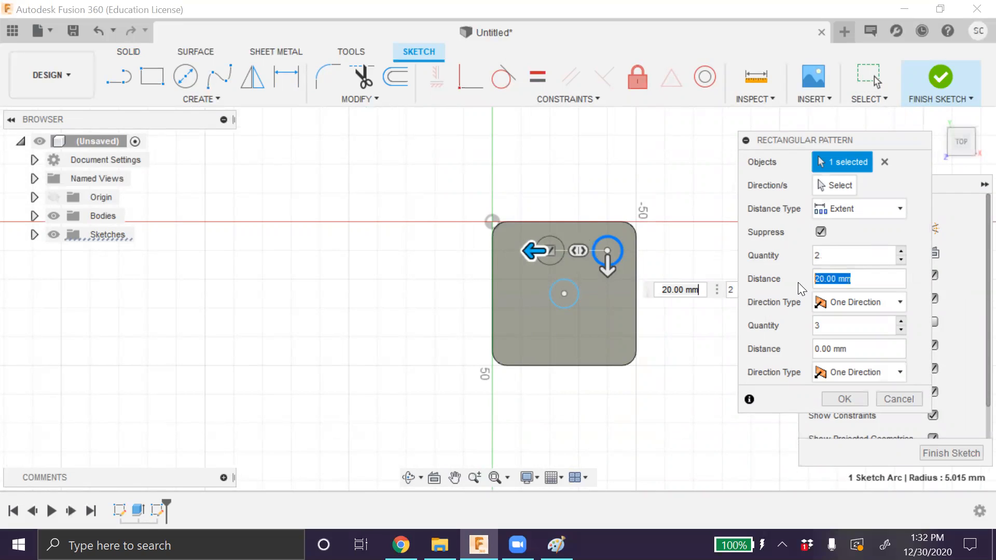
type("40")
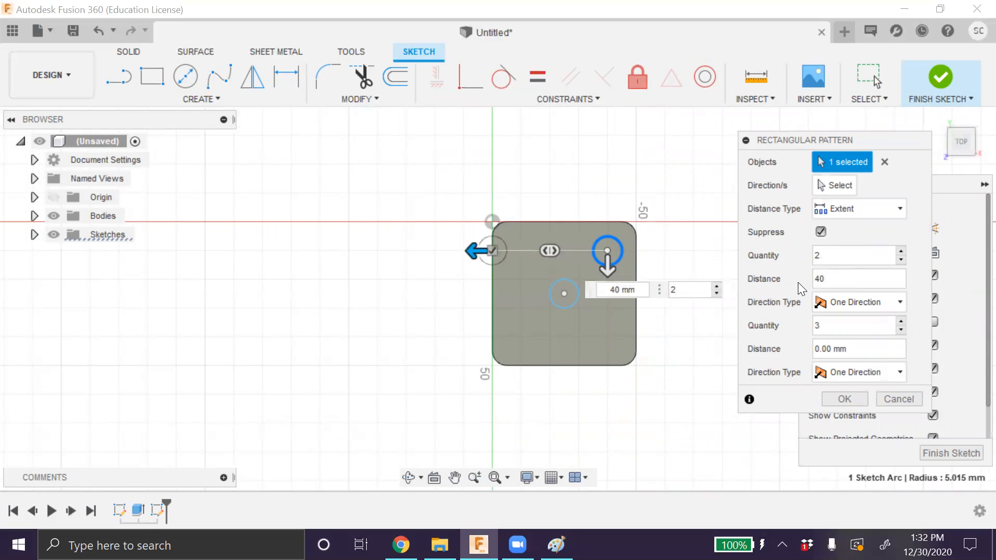
key("BackSpace")
key("BackSpace")
type("30")
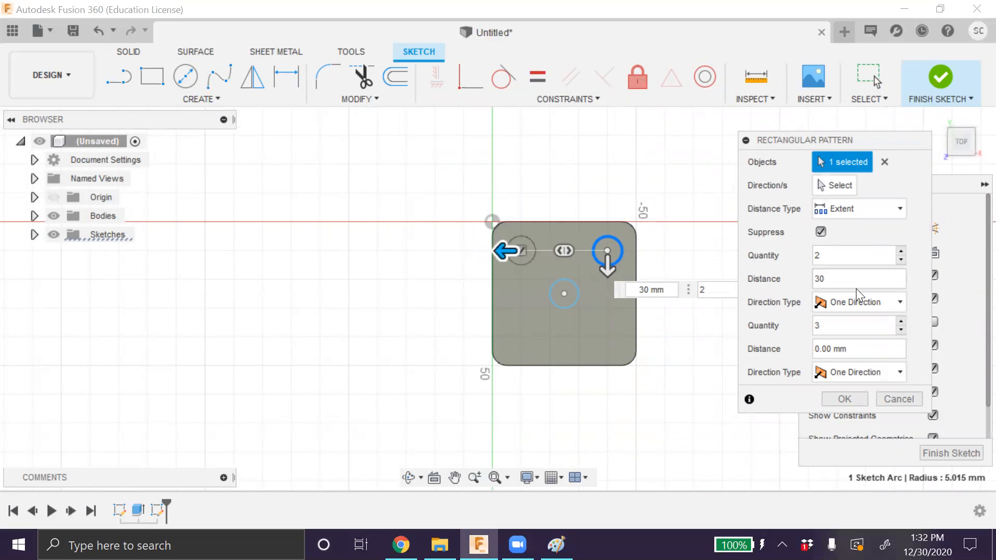
- Set the pattern's second direction to 2 instances over 30 mm downward, apply it, and finish the sketch
left_click_drag(607, 269, 606, 347)
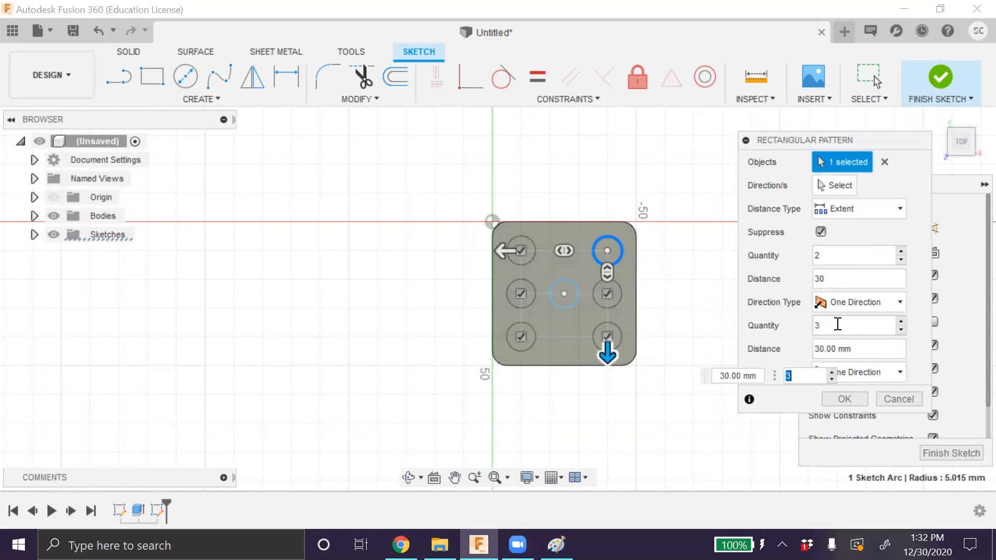
key("Tab")
left_click(832, 329)
key("BackSpace")
type("2")
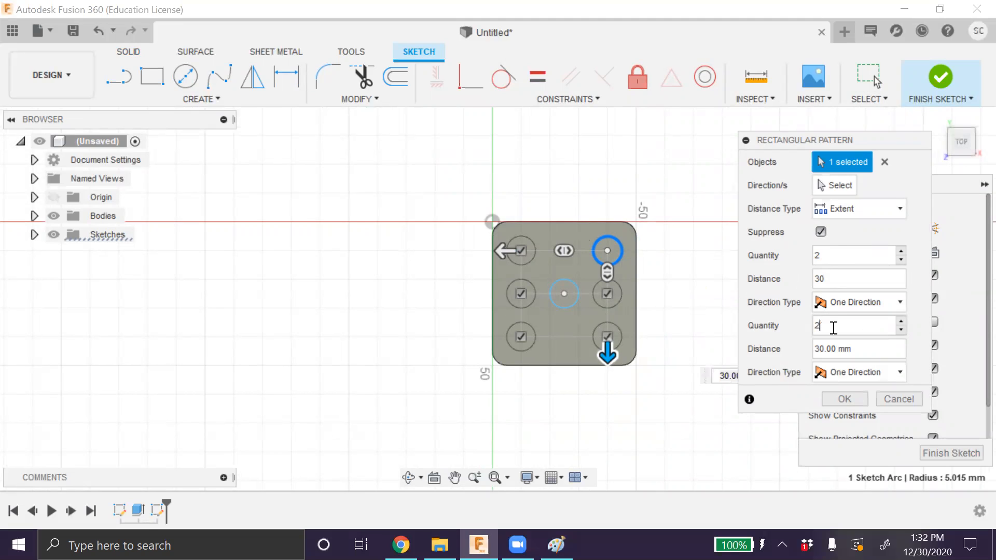
left_click(846, 397)
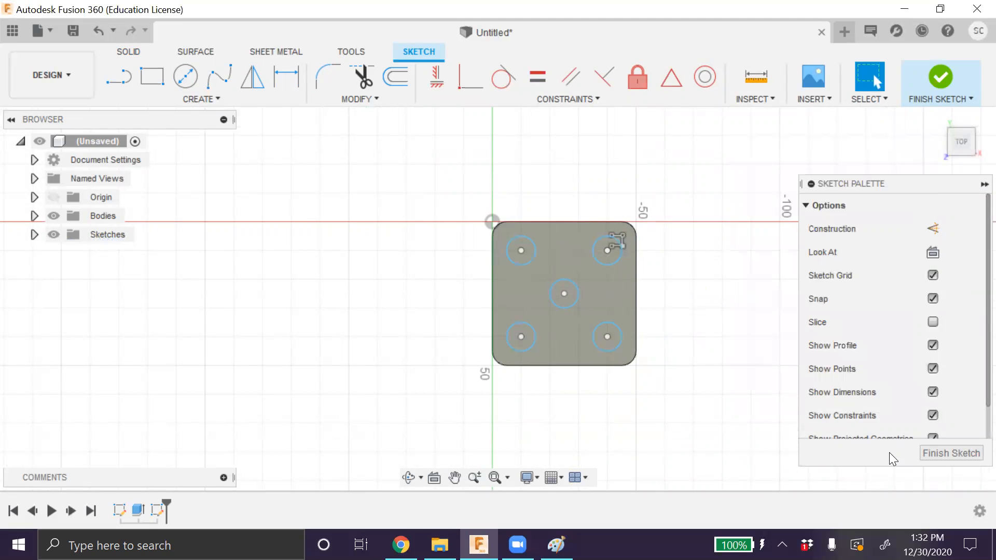
left_click(919, 454)
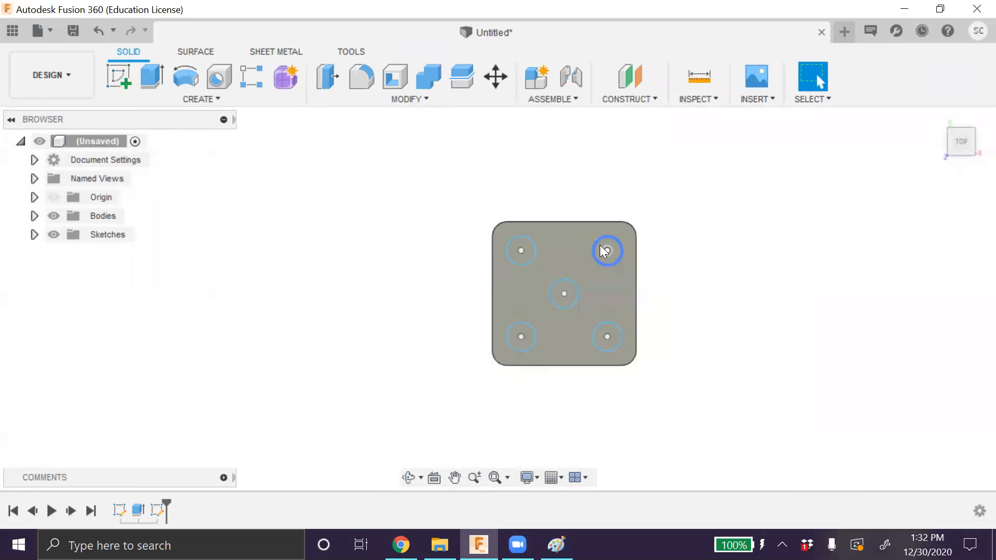
- Delete the centre circle from the top-face sketch
left_click(577, 294)
key("Delete")
left_click(411, 478)
left_click_drag(398, 406, 391, 362)
key("Escape")
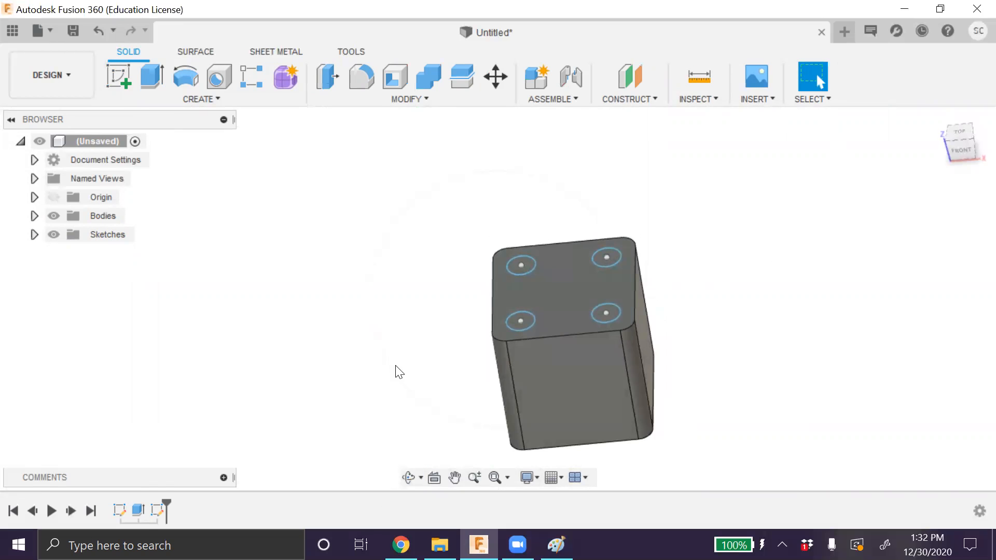
- Try cutting the four corner circles into the body with Extrude at a distance of -3 mm, and undo the cut
left_click(201, 99)
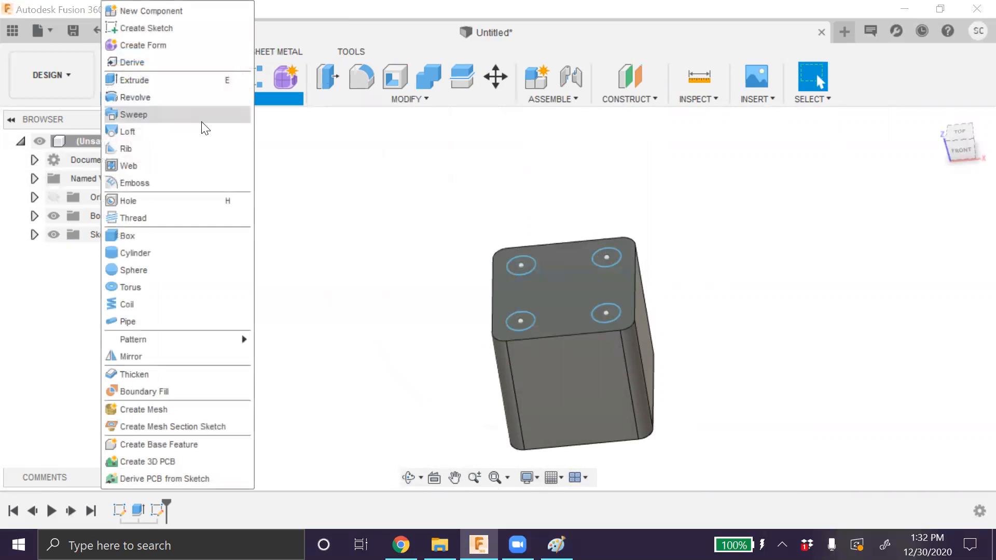
left_click(192, 81)
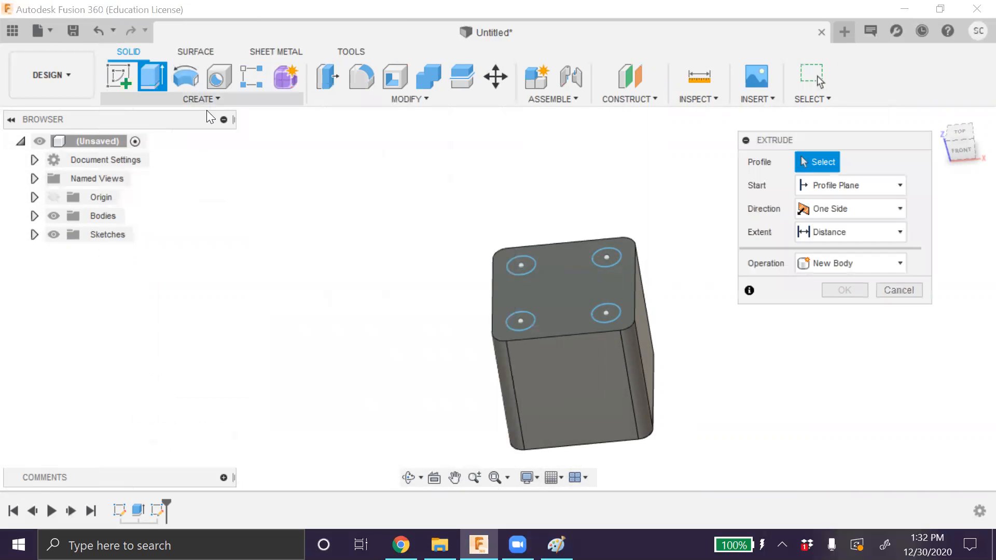
left_click(520, 267)
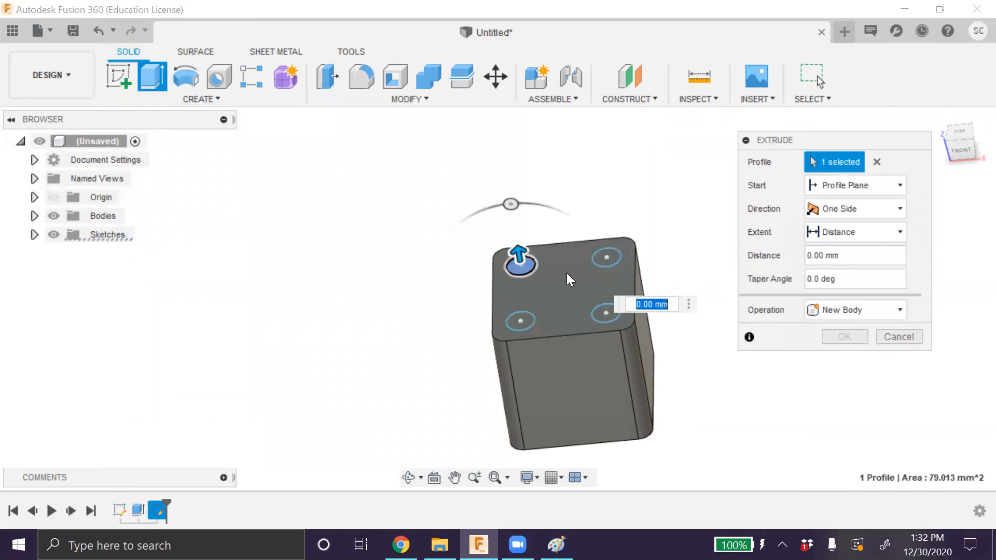
left_click(609, 264)
left_click(607, 314)
left_click(518, 326)
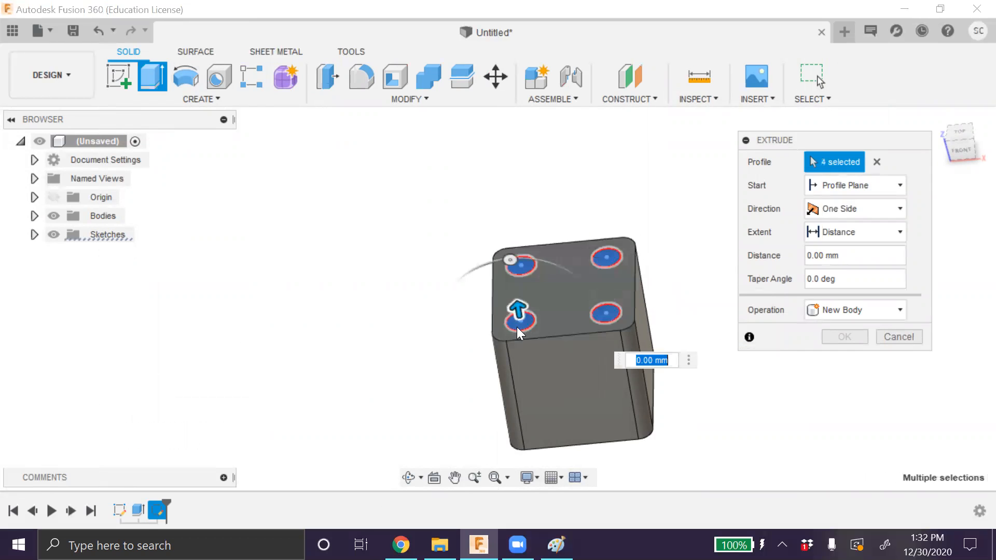
left_click(830, 310)
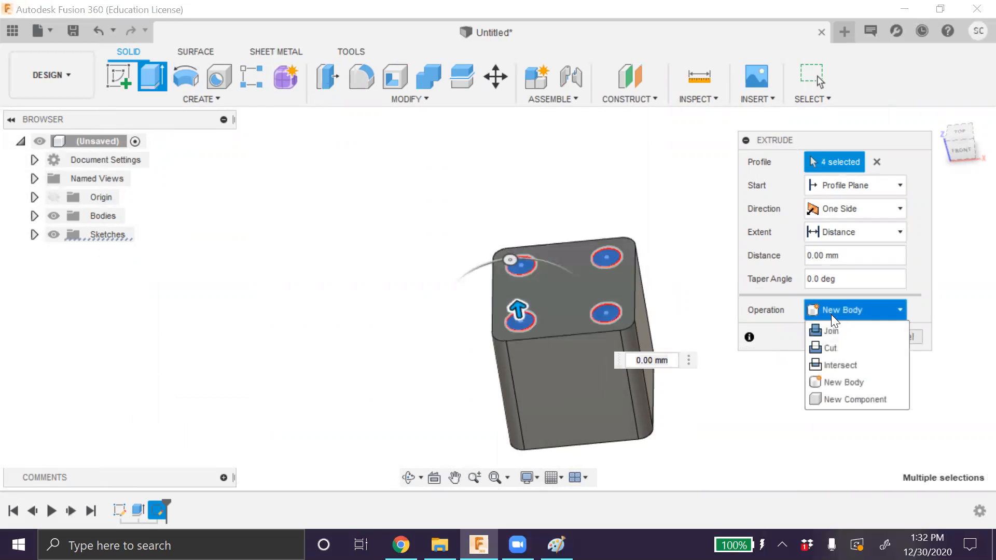
left_click(836, 347)
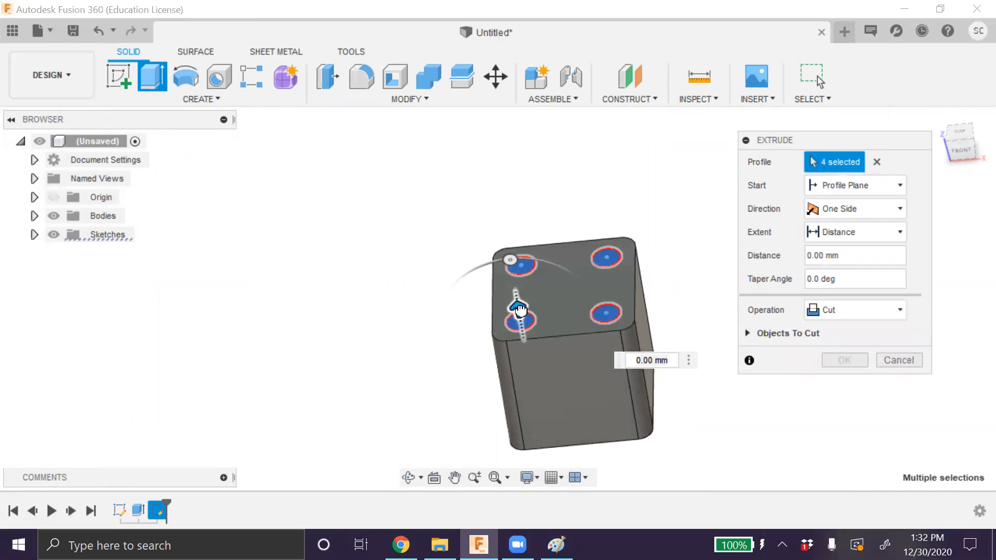
left_click_drag(517, 310, 521, 338)
left_click_drag(902, 255, 741, 264)
type("-1")
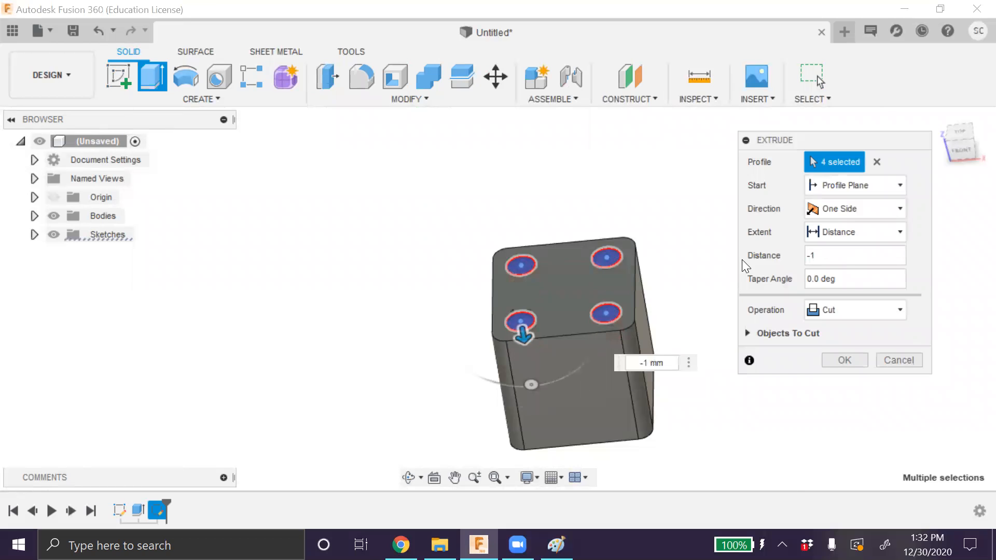
type("3")
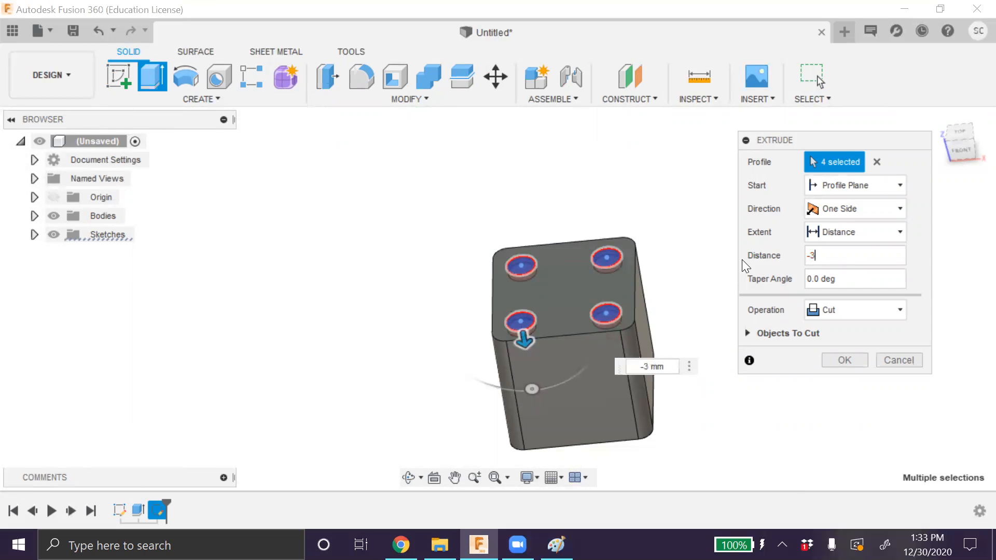
left_click(841, 360)
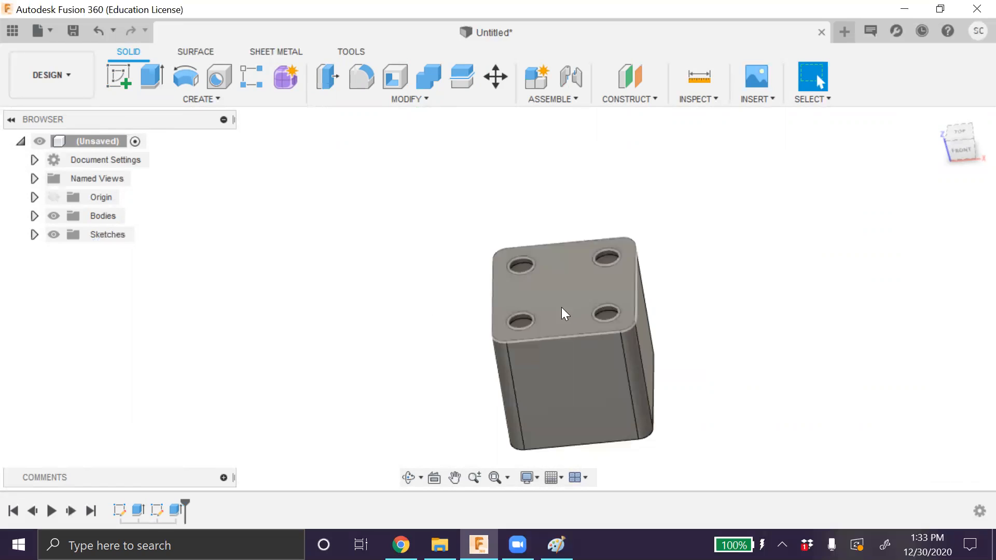
key("ctrl+z")
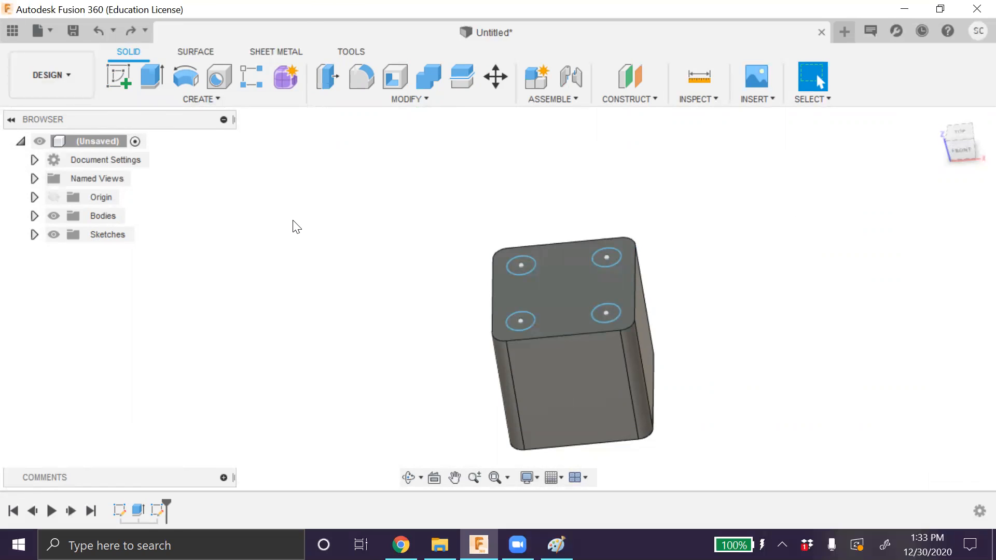
- Start an Emboss using the four corner circles as sketch profiles and the cube's top face as the target face
type("sem")
key("Return")
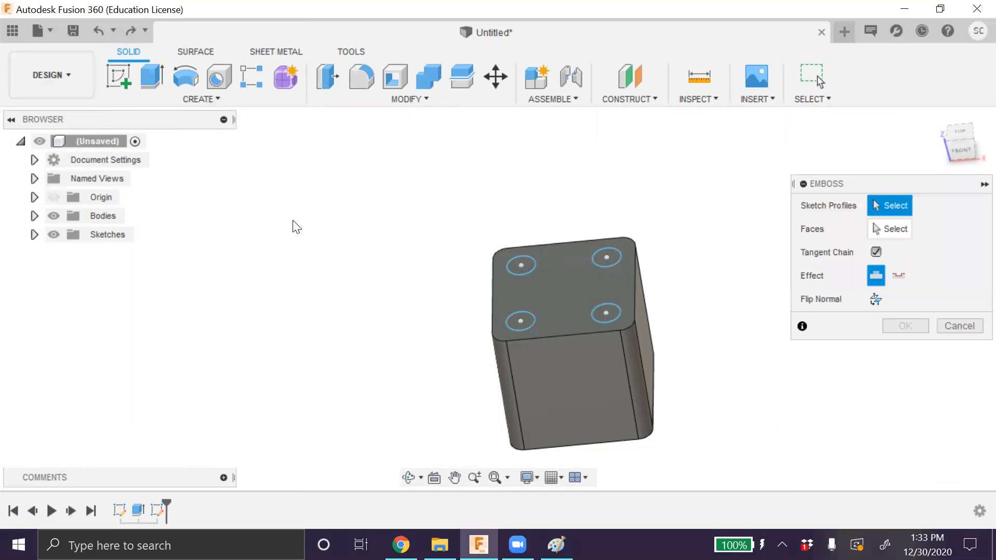
left_click(518, 268)
left_click(604, 265)
left_click(604, 314)
left_click(522, 321)
left_click(559, 284)
left_click(616, 282)
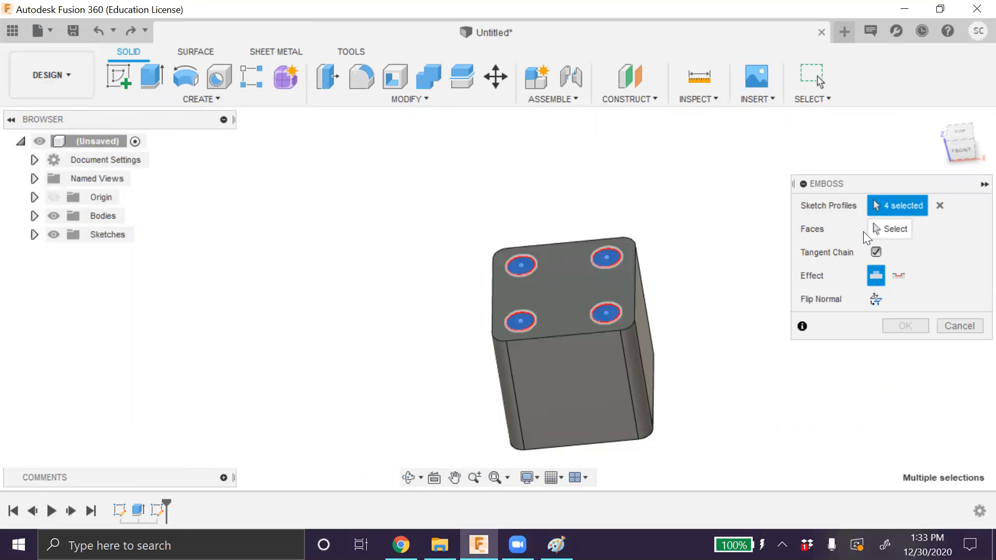
left_click(889, 229)
left_click(573, 302)
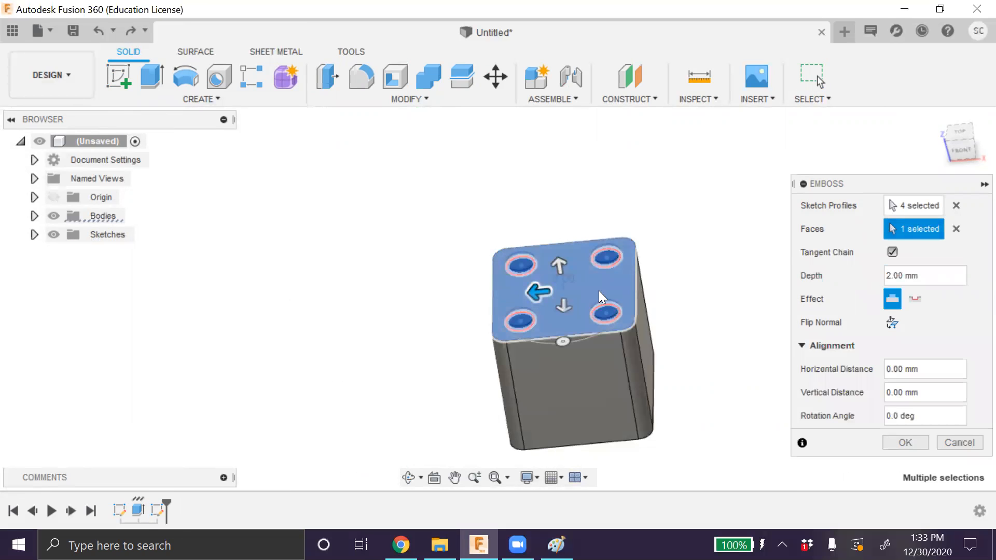
- Switch the emboss effect to deboss at -2 mm depth, apply it, and inspect the recessed circles
left_click(921, 300)
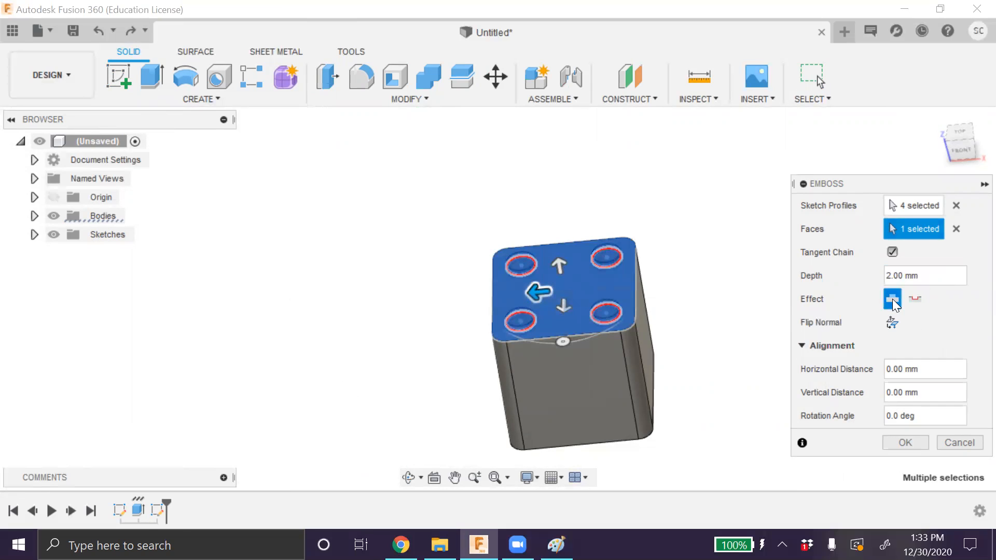
left_click(915, 301)
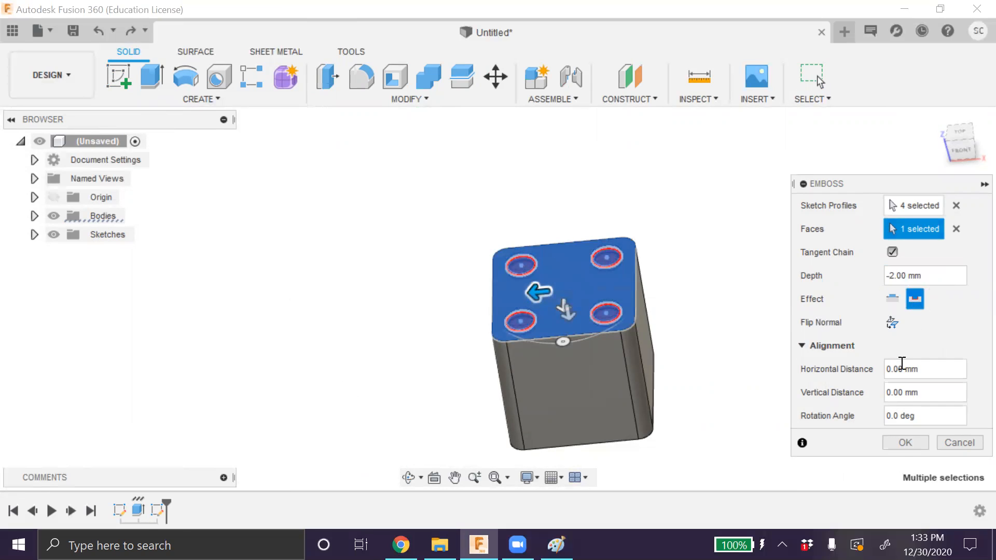
left_click(906, 447)
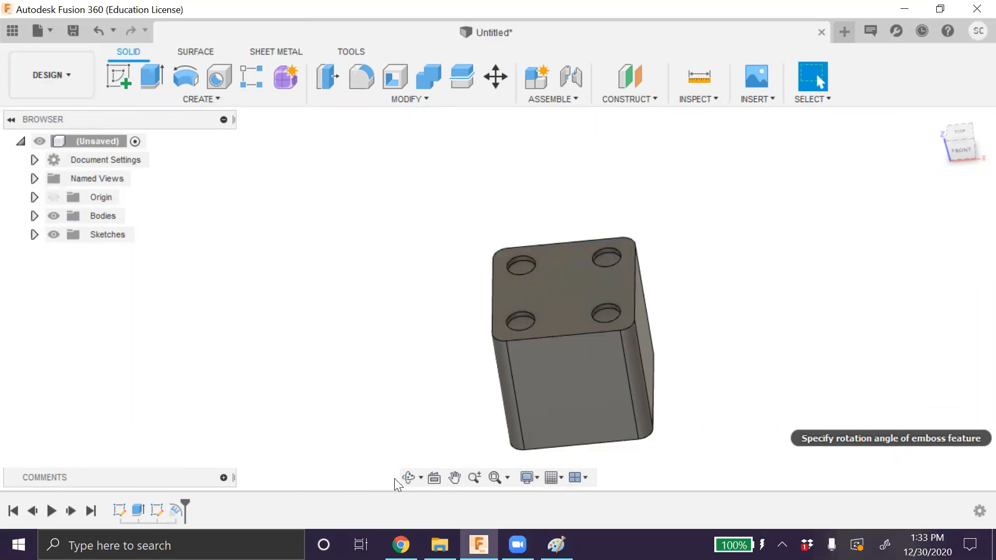
left_click(413, 472)
left_click_drag(421, 441, 396, 418)
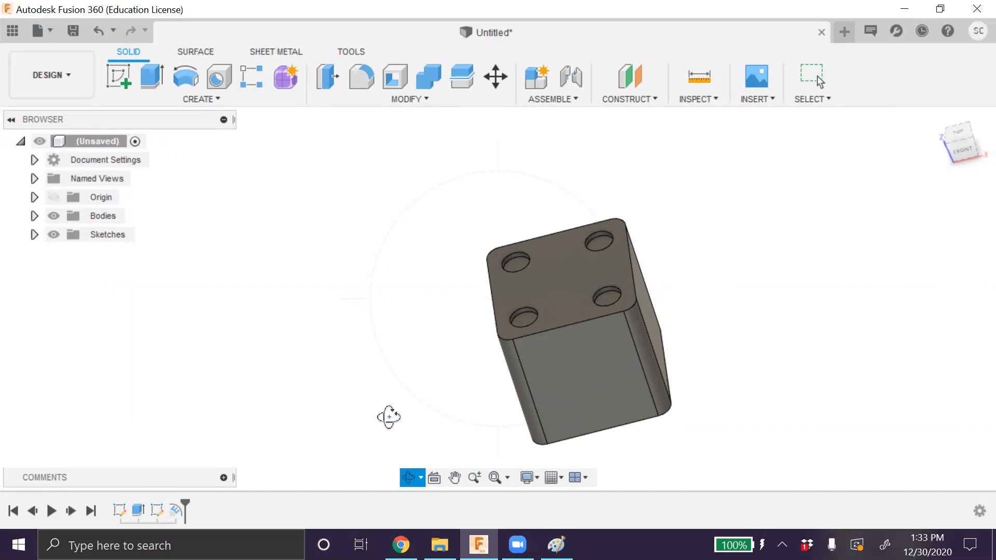
left_click_drag(391, 411, 394, 406)
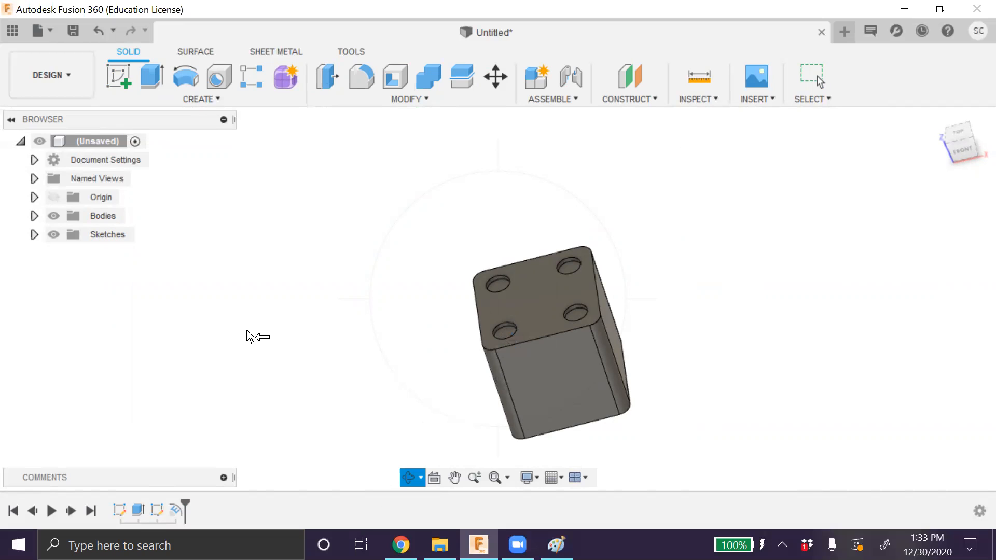
key("Escape")
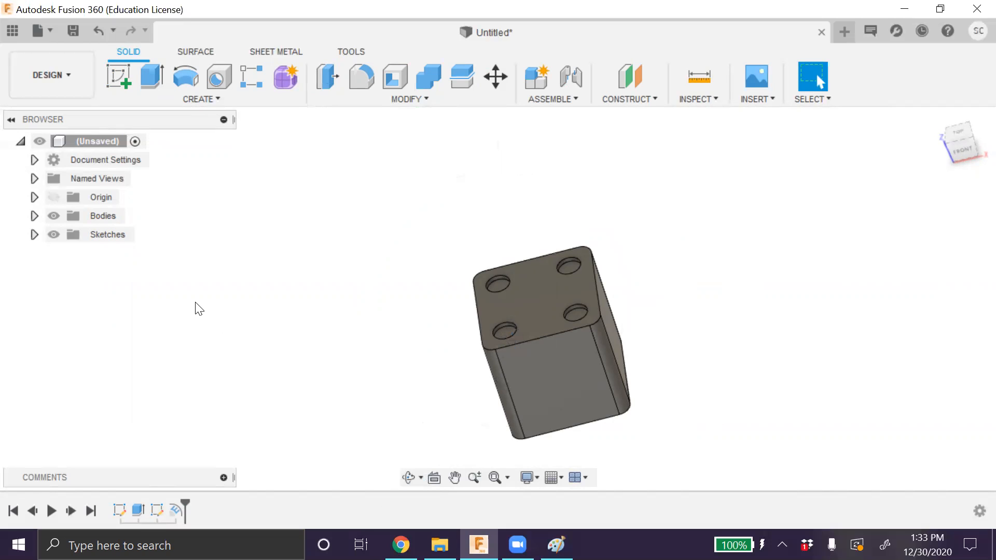